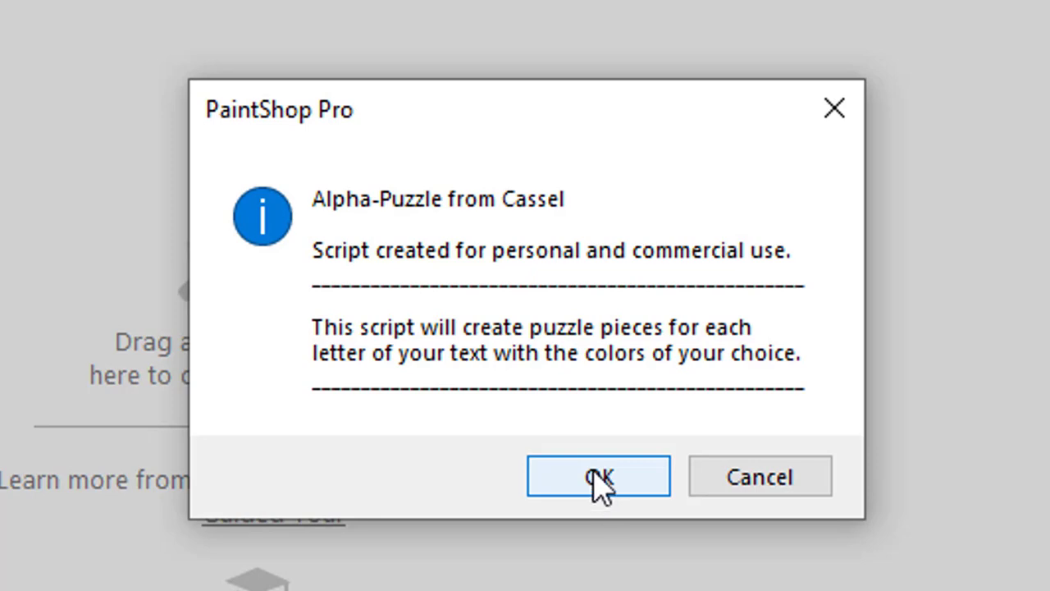
# Set up the Alpha-Puzzle script with one line of text, "Vacation", in the Bauhaus 93 font.
pyautogui.click(599, 478)
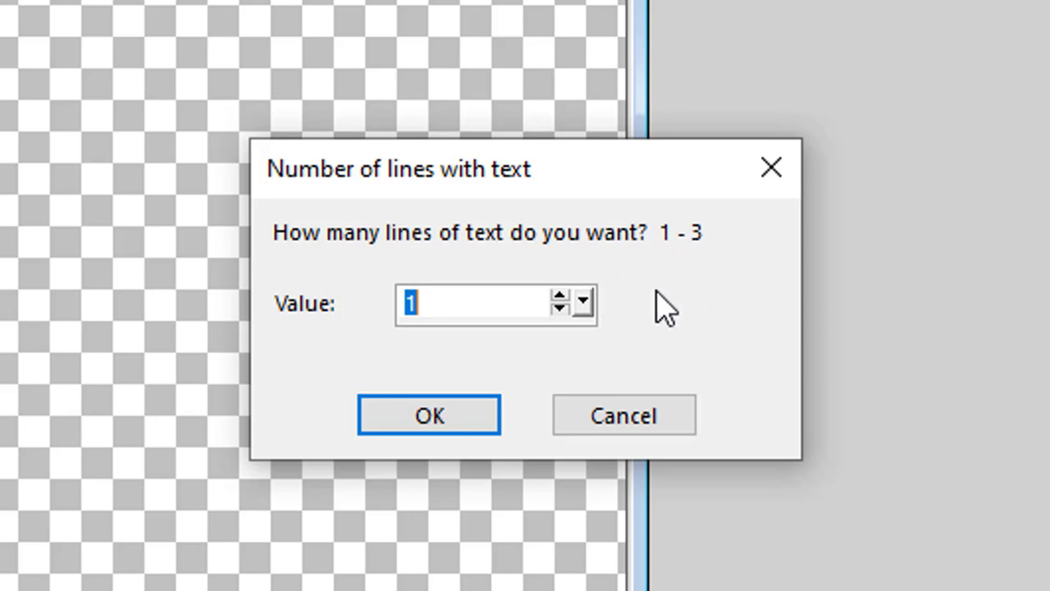
pyautogui.click(429, 412)
pyautogui.write('V')
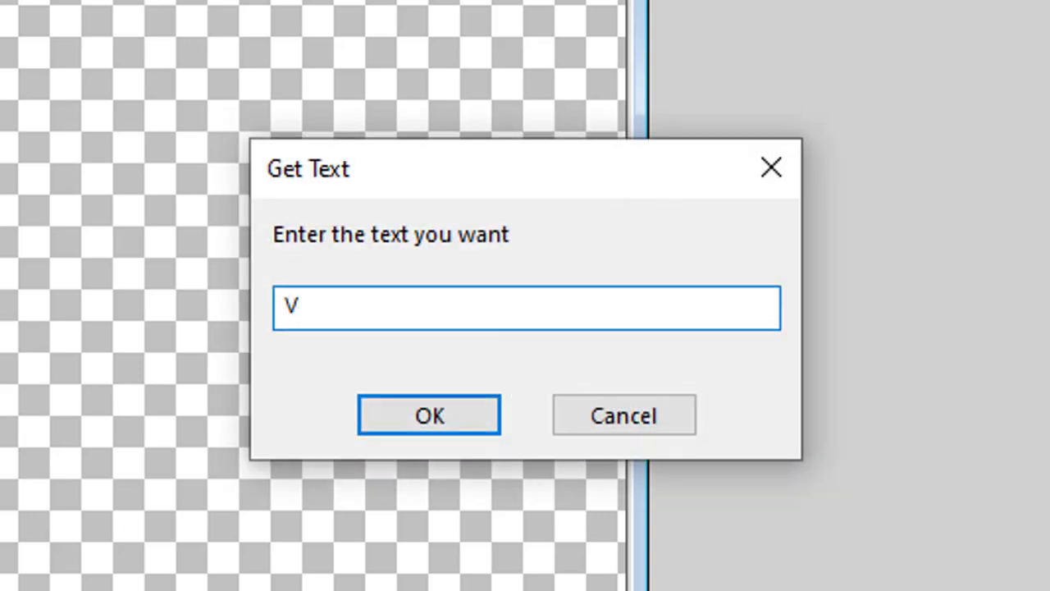
pyautogui.write('acat')
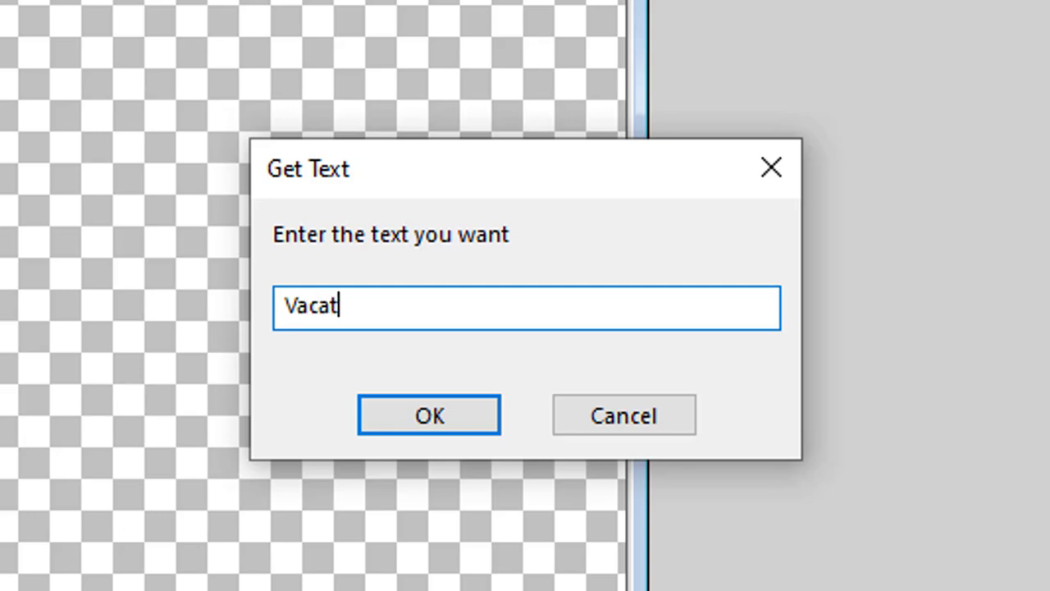
pyautogui.write('ion')
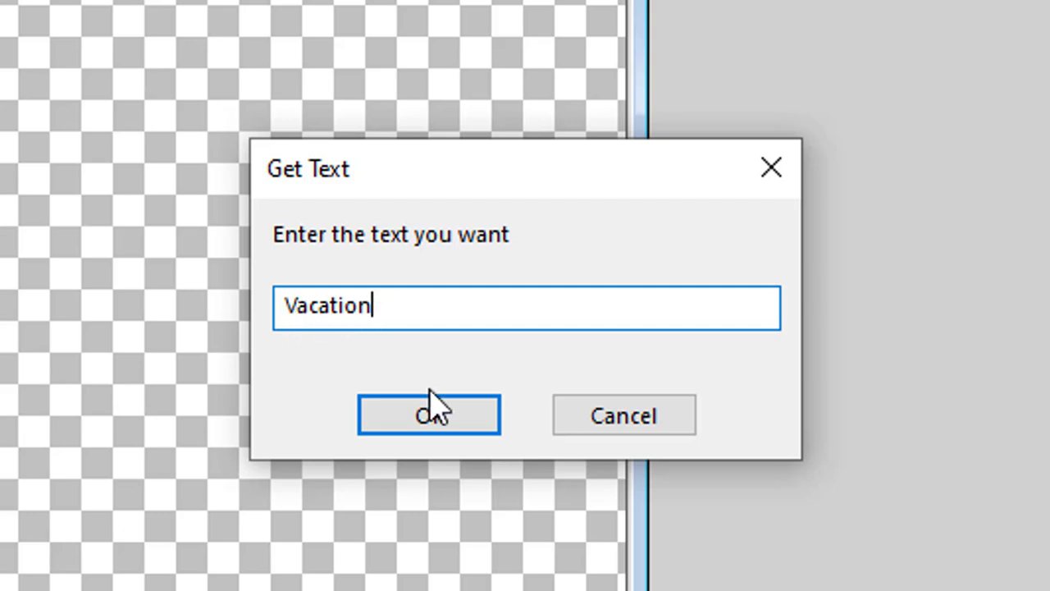
pyautogui.click(436, 426)
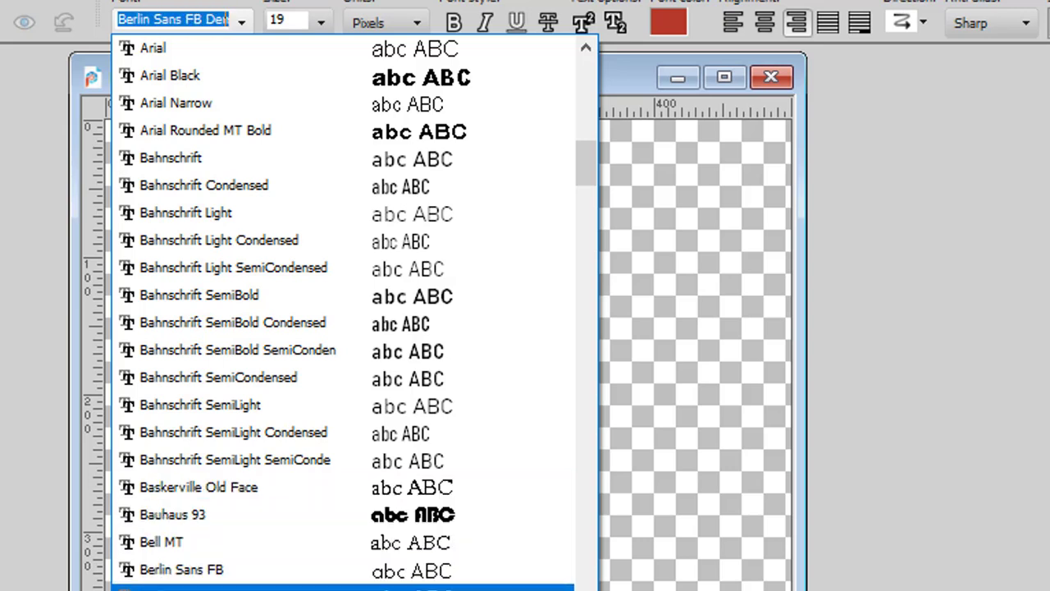
pyautogui.click(433, 521)
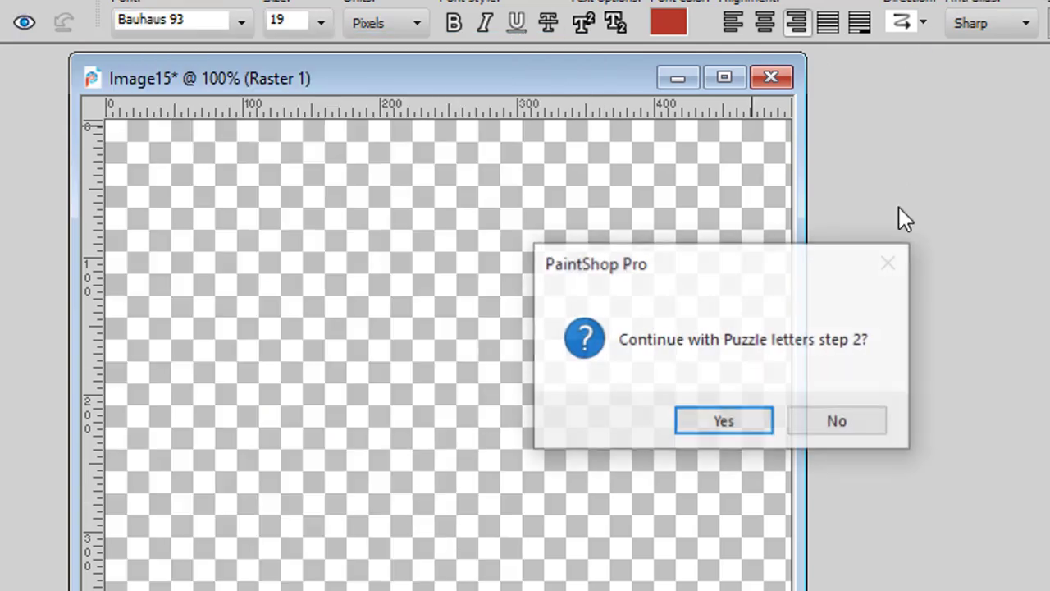
pyautogui.click(751, 419)
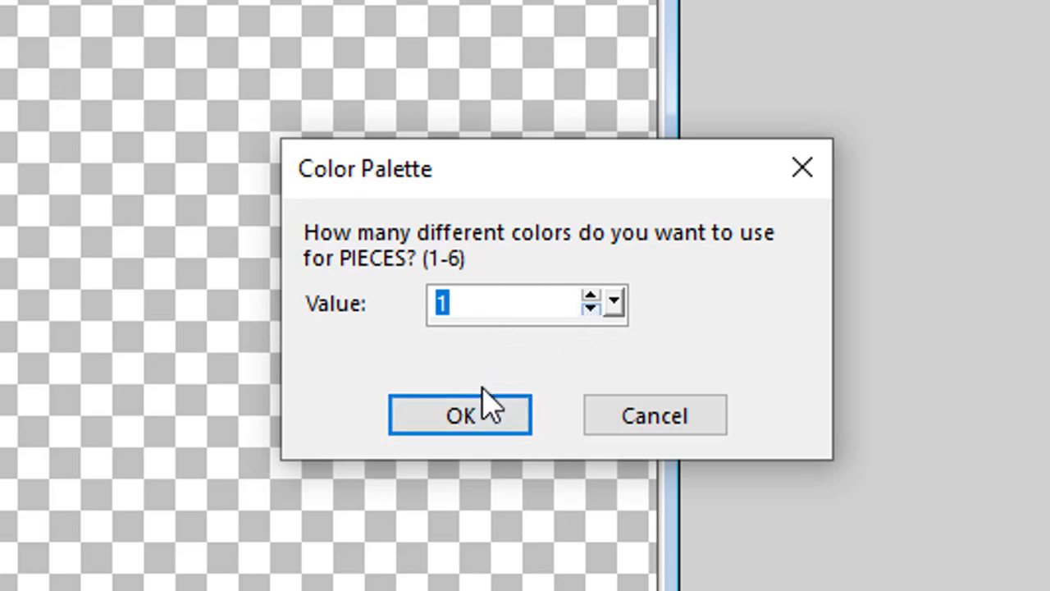
# Use three colors for the puzzle pieces, red #d3171b, magenta and purple #6c17d3, applied in order.
pyautogui.write('3')
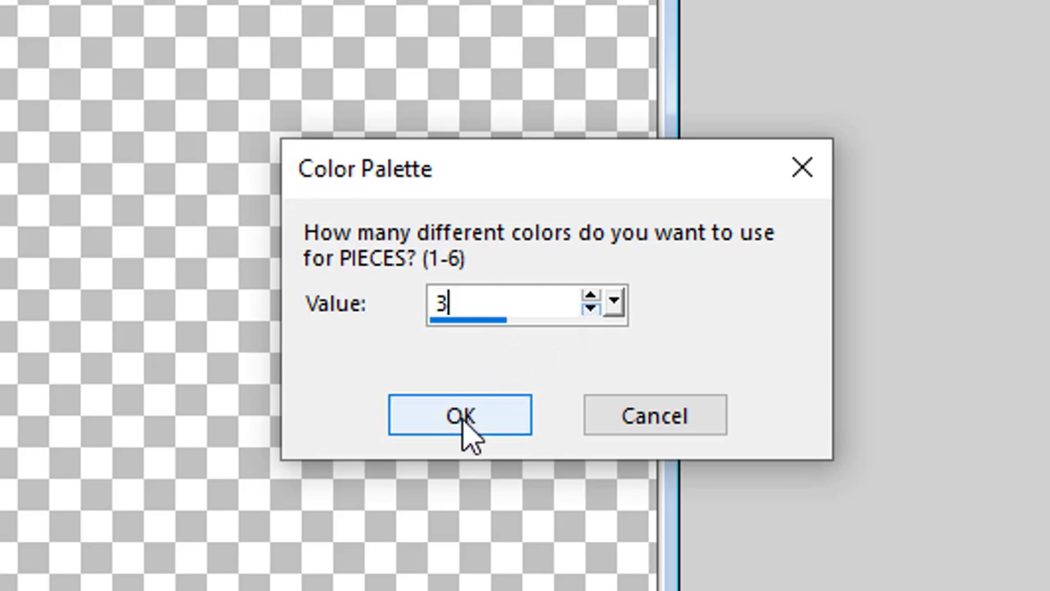
pyautogui.click(461, 419)
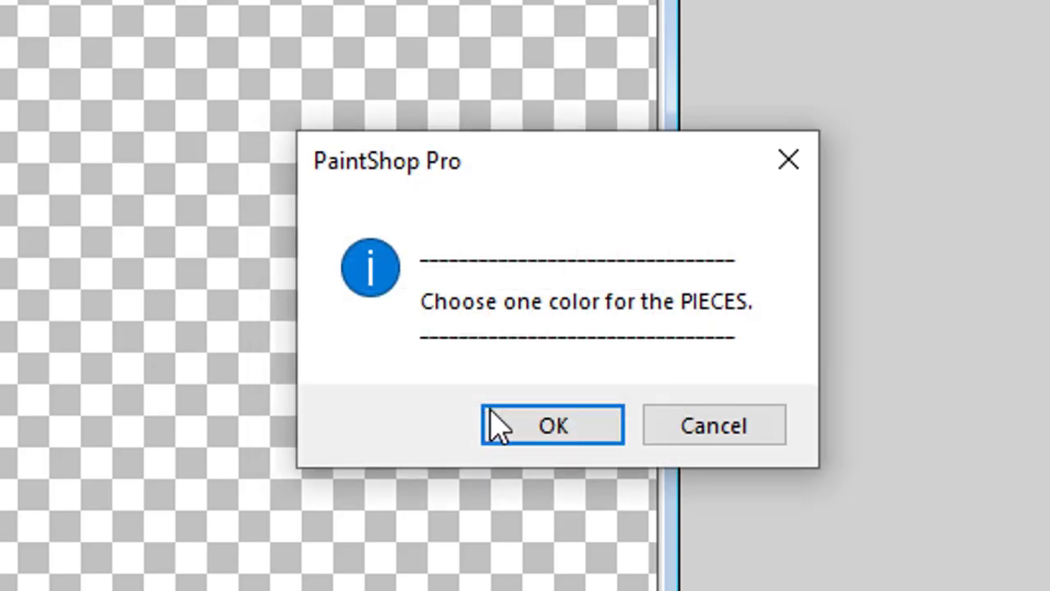
pyautogui.click(559, 435)
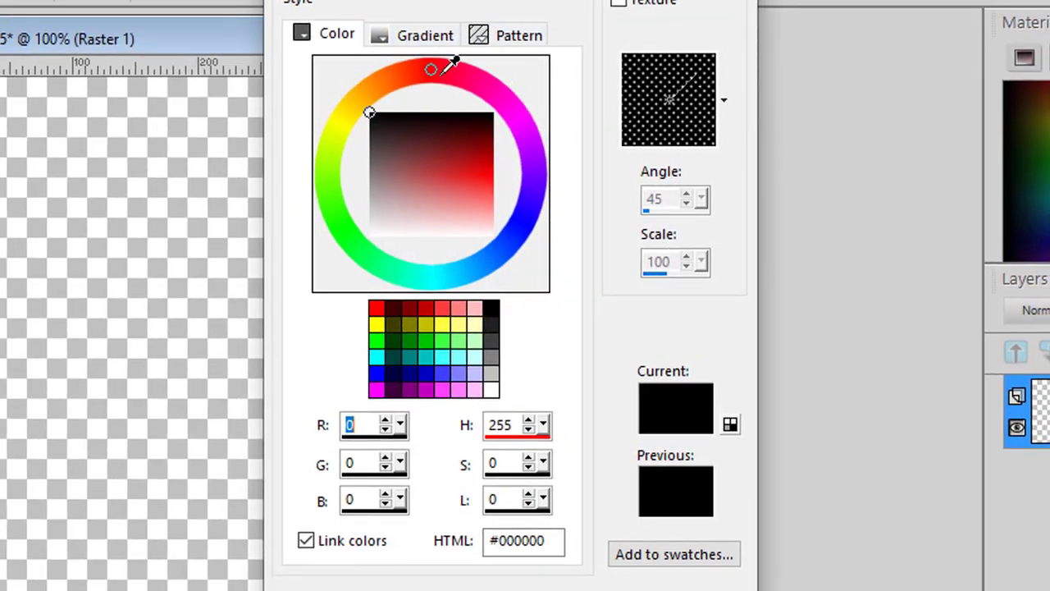
pyautogui.click(470, 166)
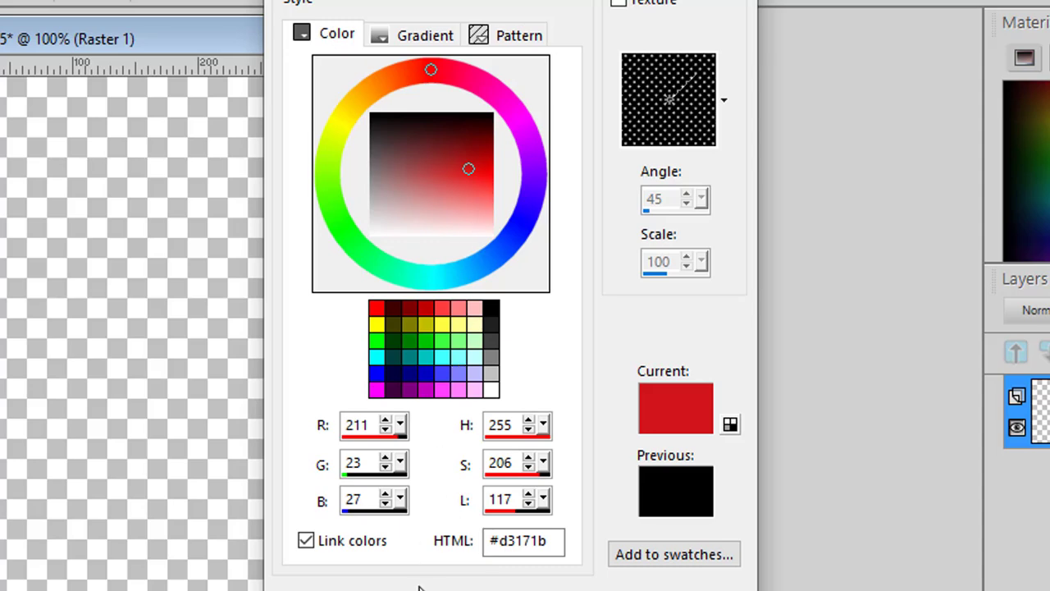
pyautogui.press('Return')
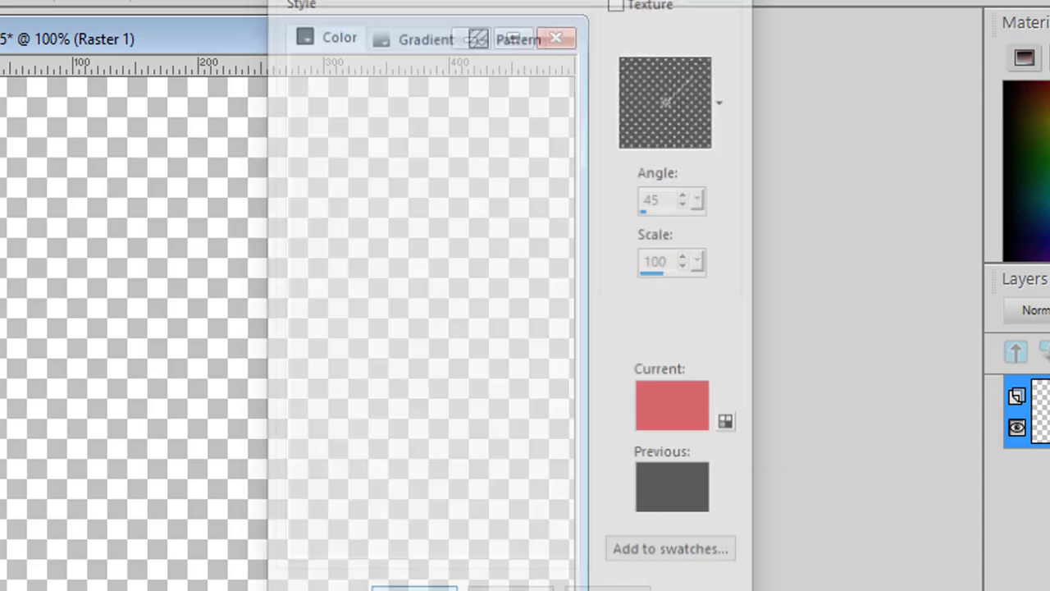
pyautogui.click(475, 375)
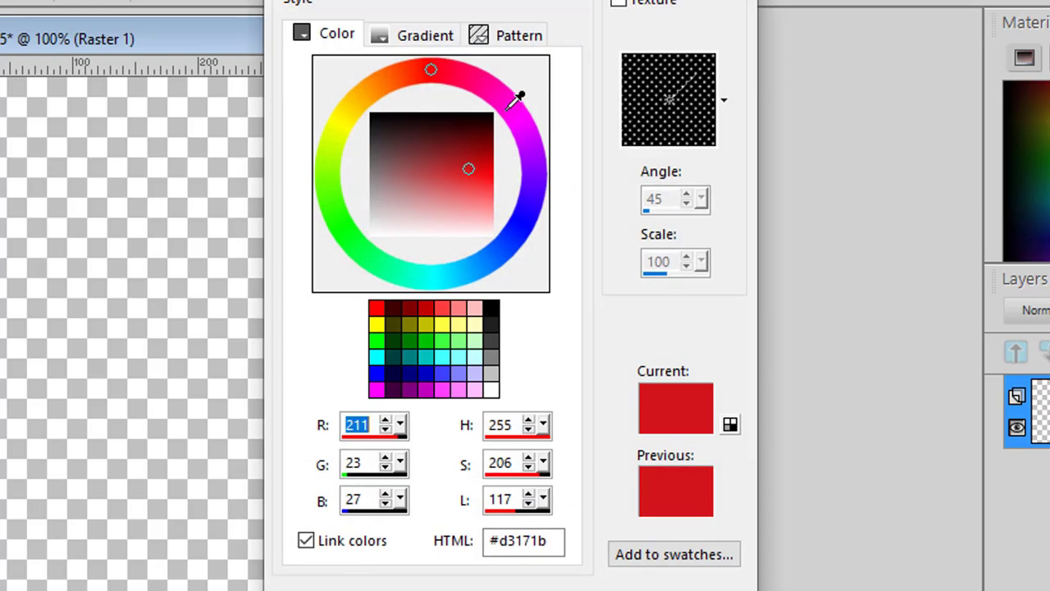
pyautogui.click(510, 107)
pyautogui.press('Return')
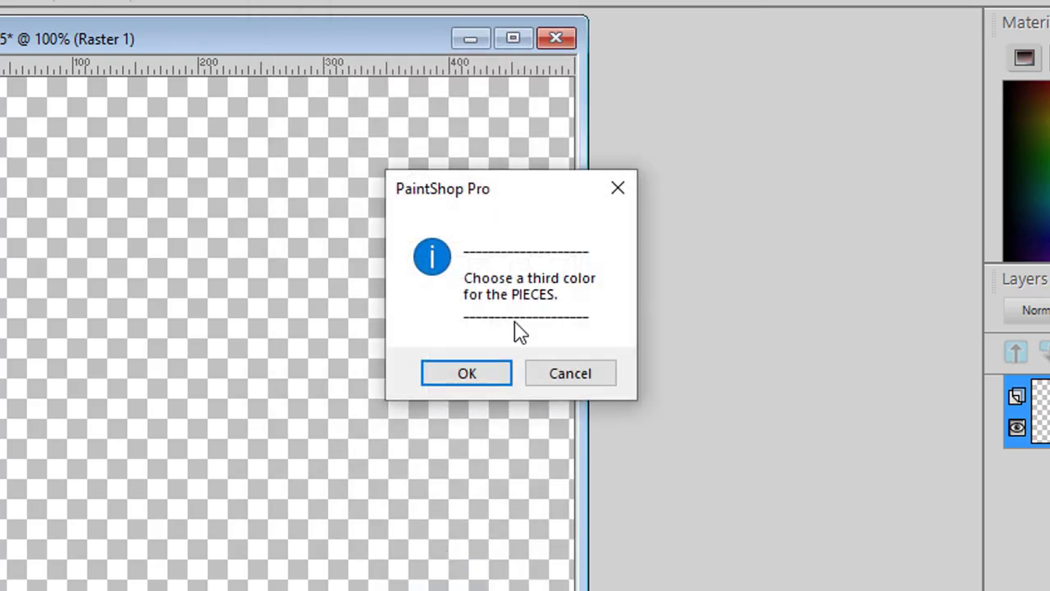
pyautogui.click(469, 370)
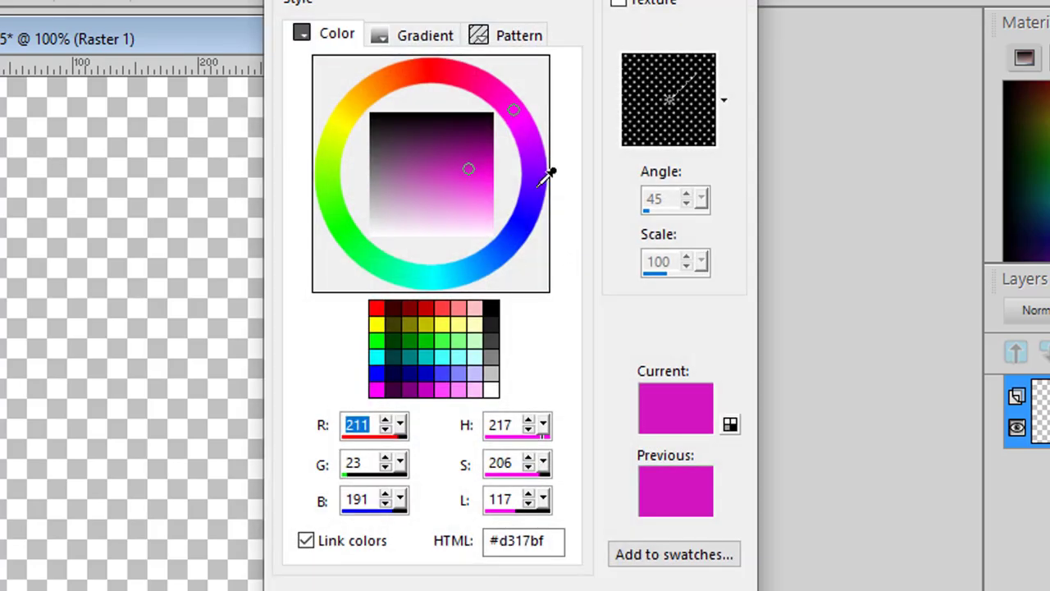
pyautogui.click(536, 175)
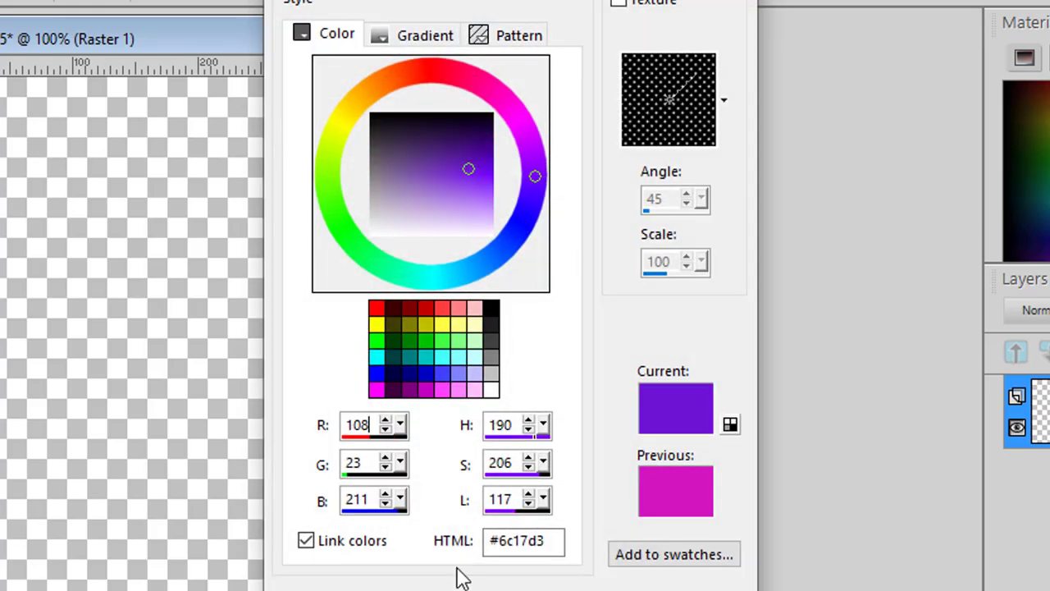
pyautogui.press('Return')
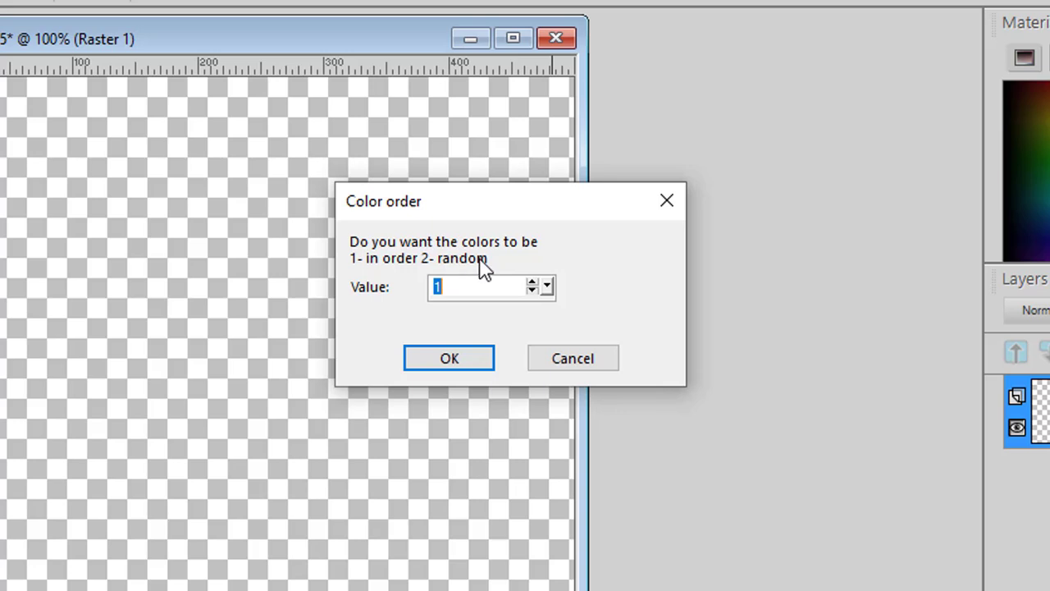
pyautogui.click(451, 364)
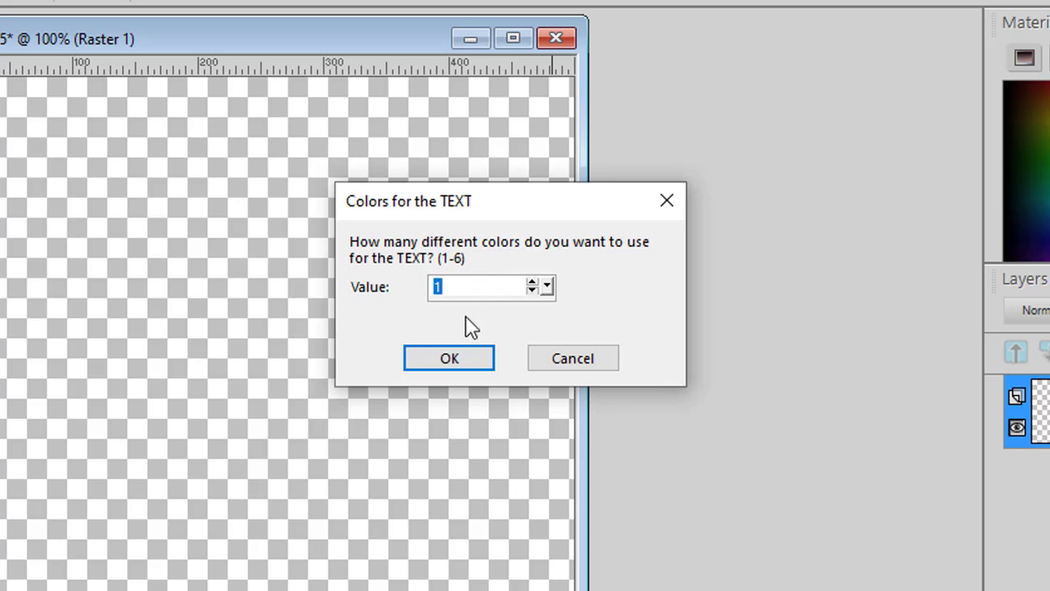
# Use a single color, white #ffffff, for the text and finish running the script.
pyautogui.click(454, 361)
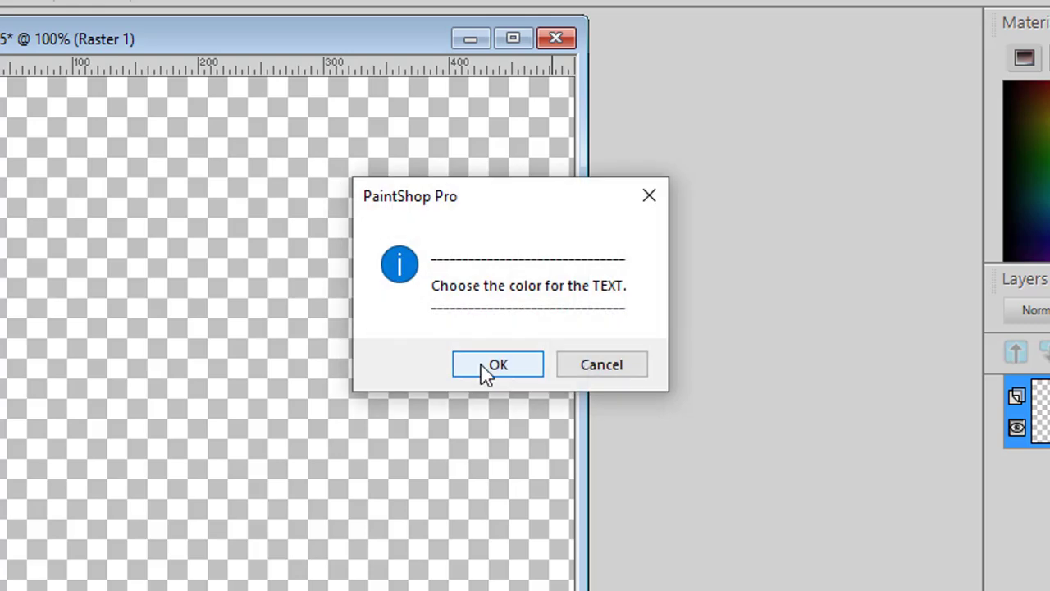
pyautogui.click(483, 369)
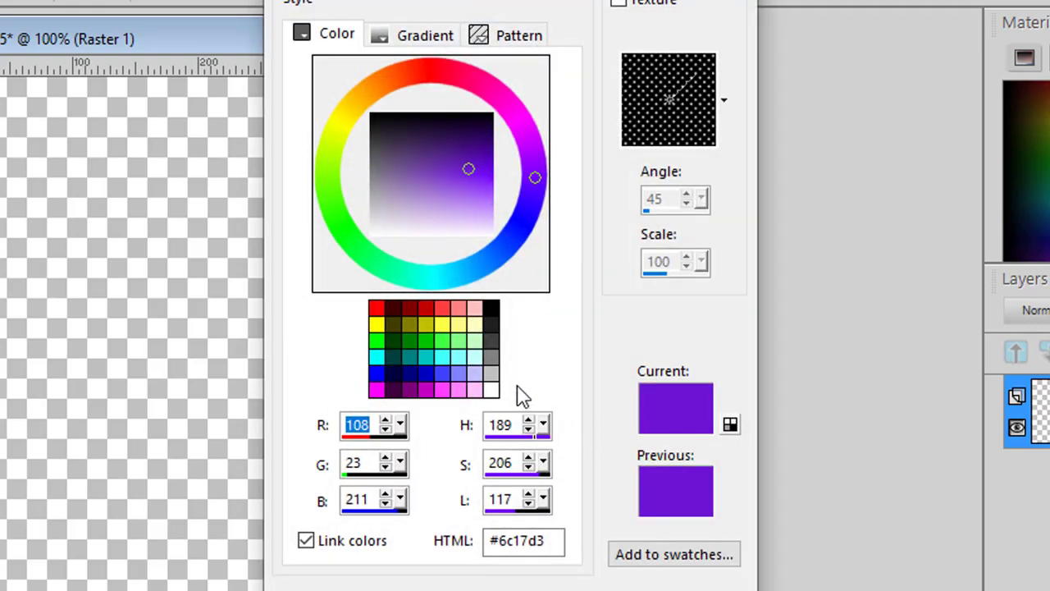
pyautogui.click(491, 391)
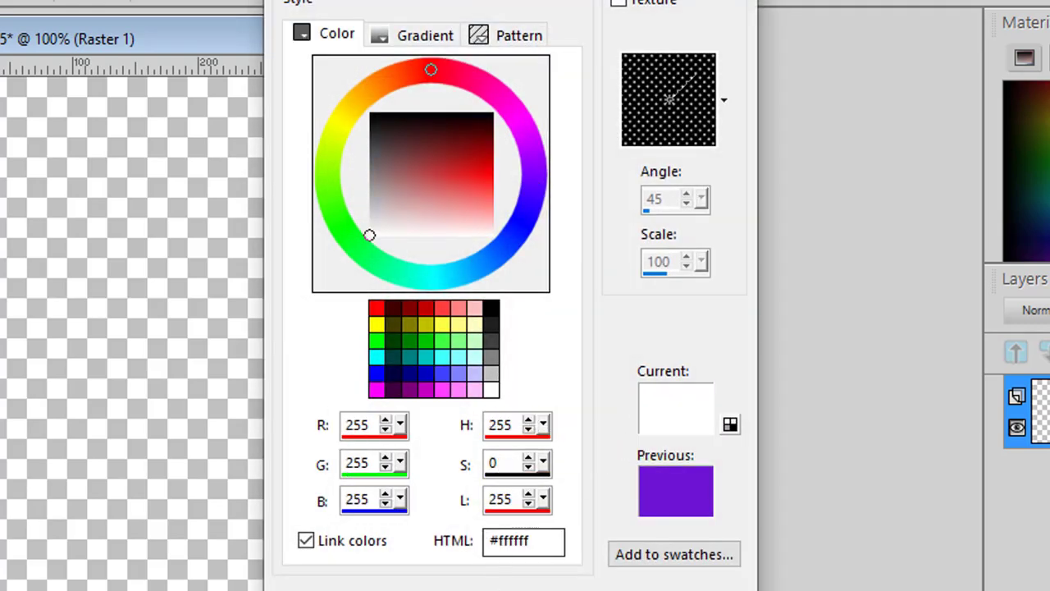
pyautogui.press('Return')
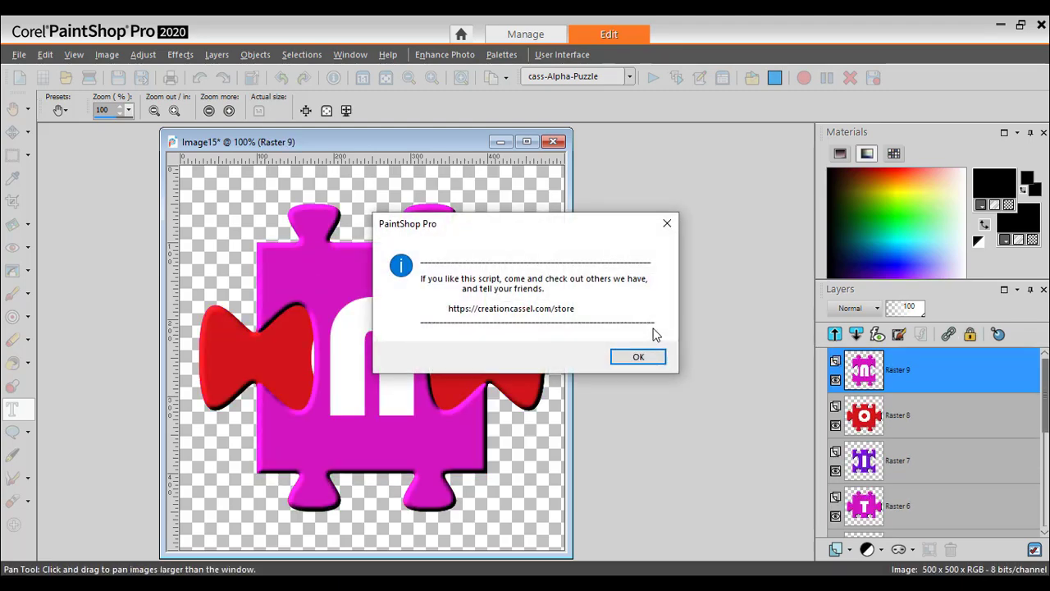
pyautogui.click(639, 357)
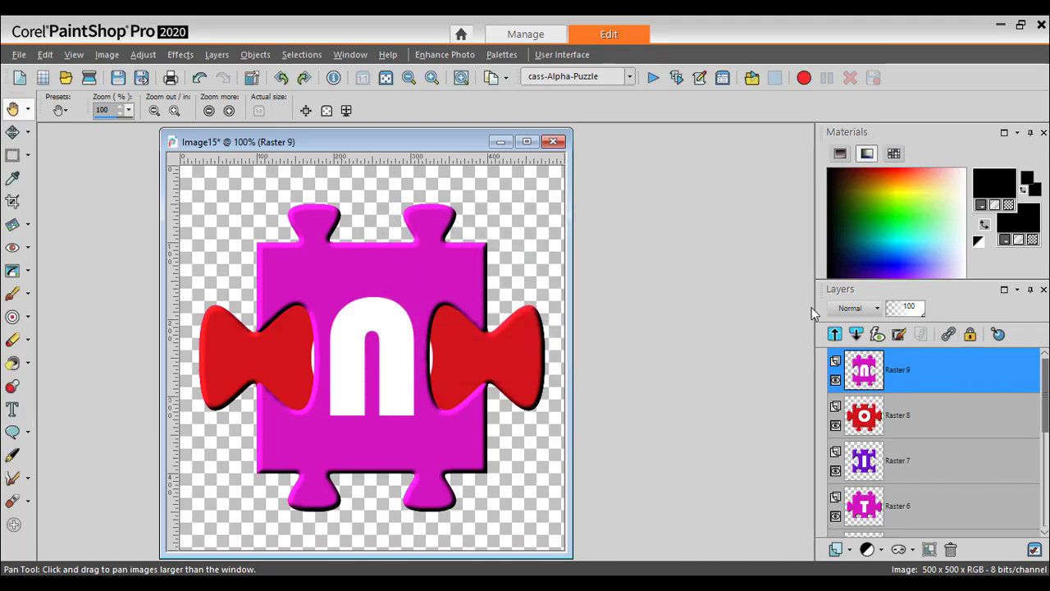
# Enlarge the layer list, look through the letter-piece layers, and shift the image window to free up workspace.
pyautogui.moveTo(817, 281); pyautogui.dragTo(820, 158)
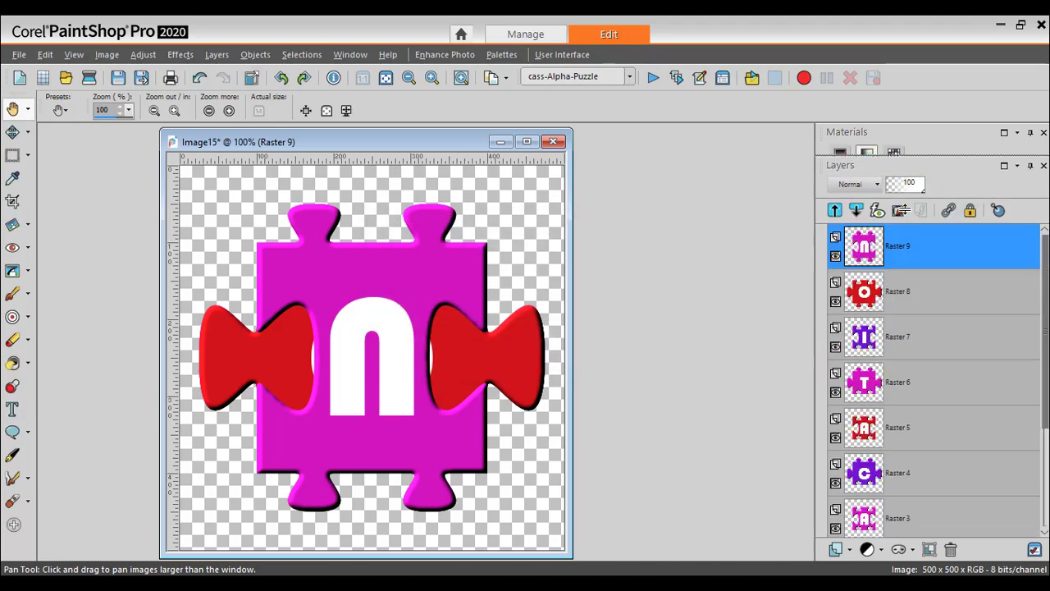
pyautogui.moveTo(1040, 310); pyautogui.dragTo(1040, 374)
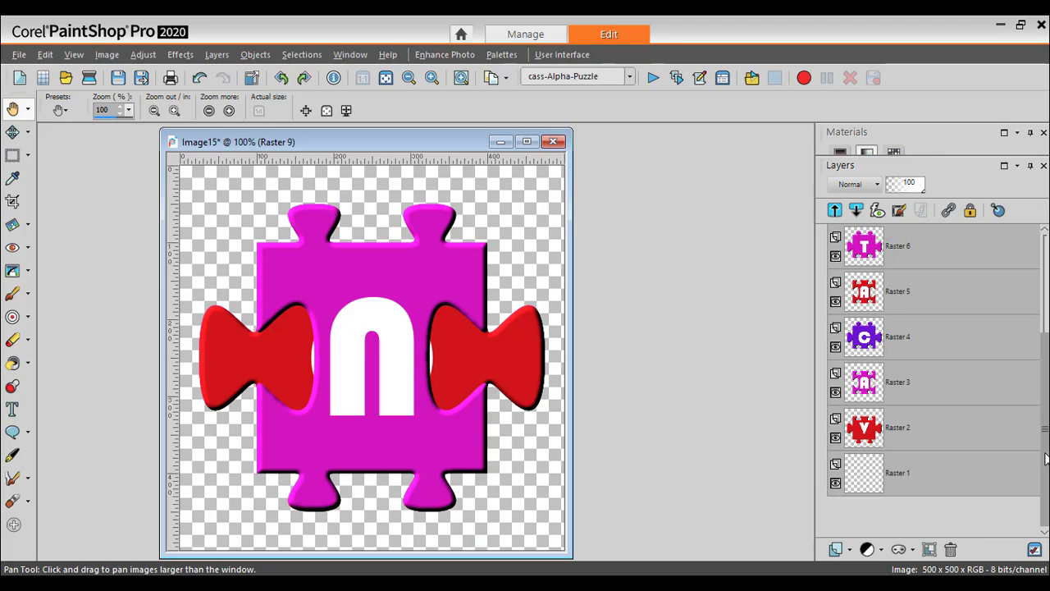
pyautogui.scroll(2, 935, 378)
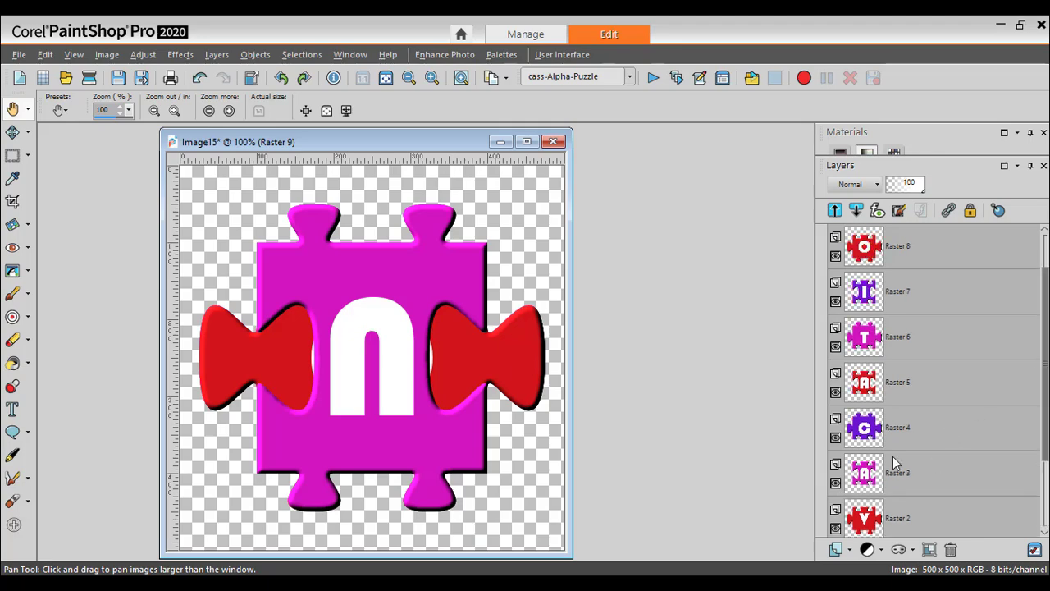
pyautogui.moveTo(423, 142); pyautogui.dragTo(315, 139)
# Enlarge the canvas to 3500 x 960 pixels, keeping the existing artwork anchored in the upper-left corner.
pyautogui.click(105, 55)
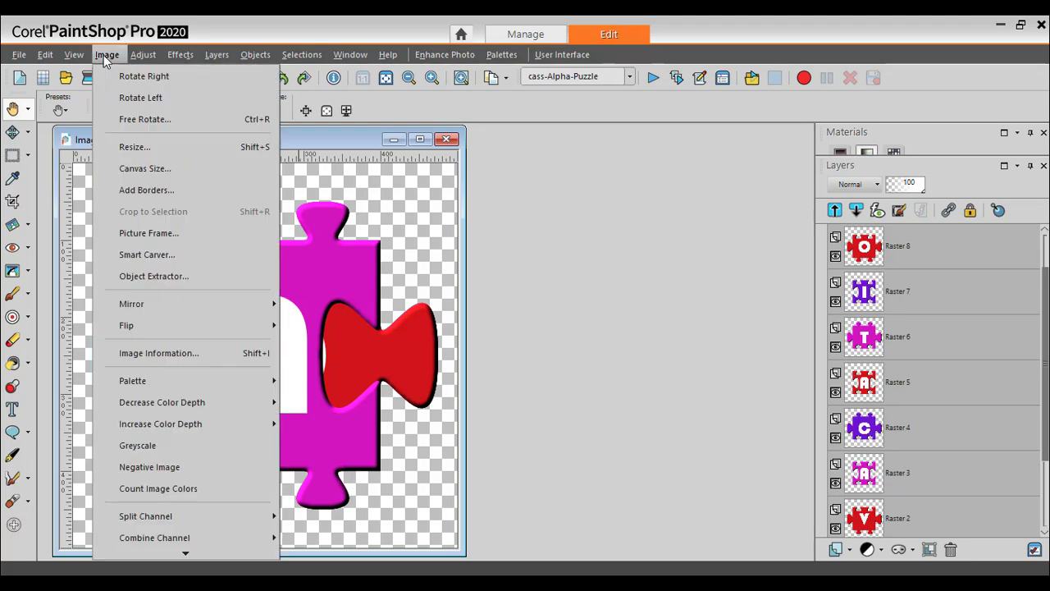
pyautogui.click(135, 168)
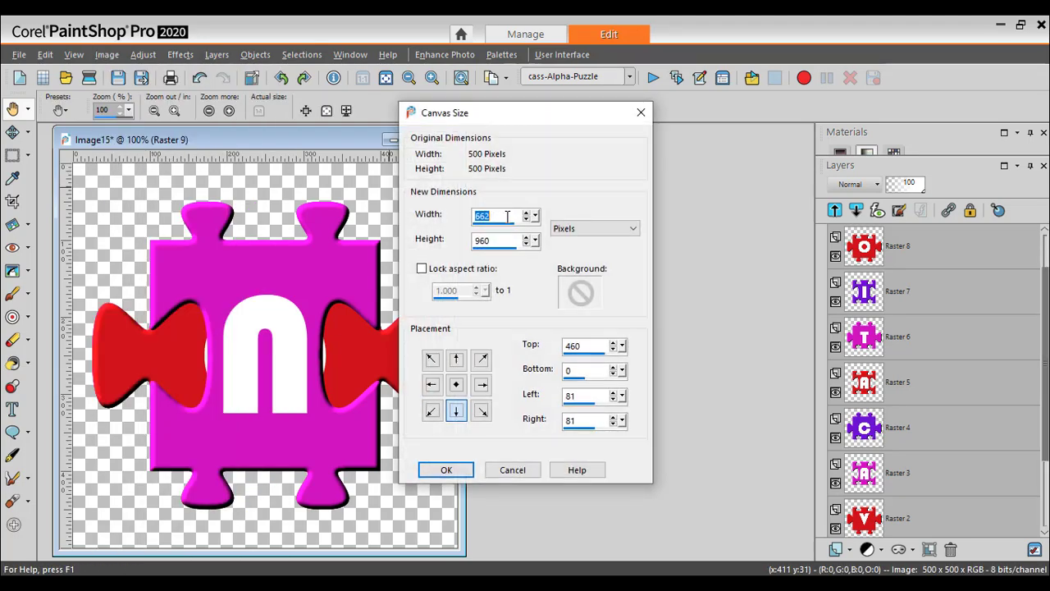
pyautogui.write('3500')
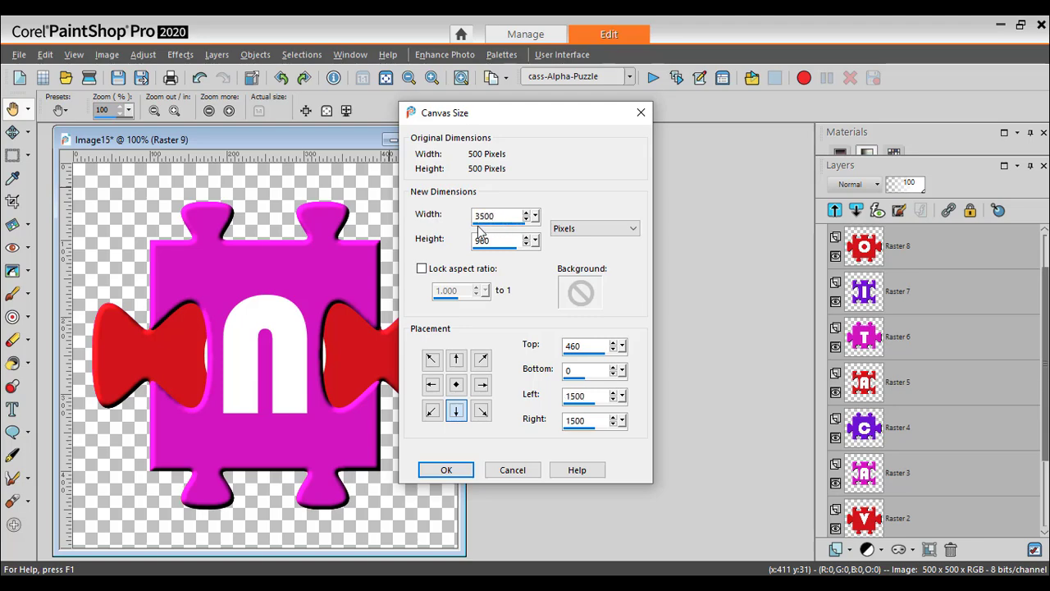
pyautogui.click(431, 358)
pyautogui.click(446, 465)
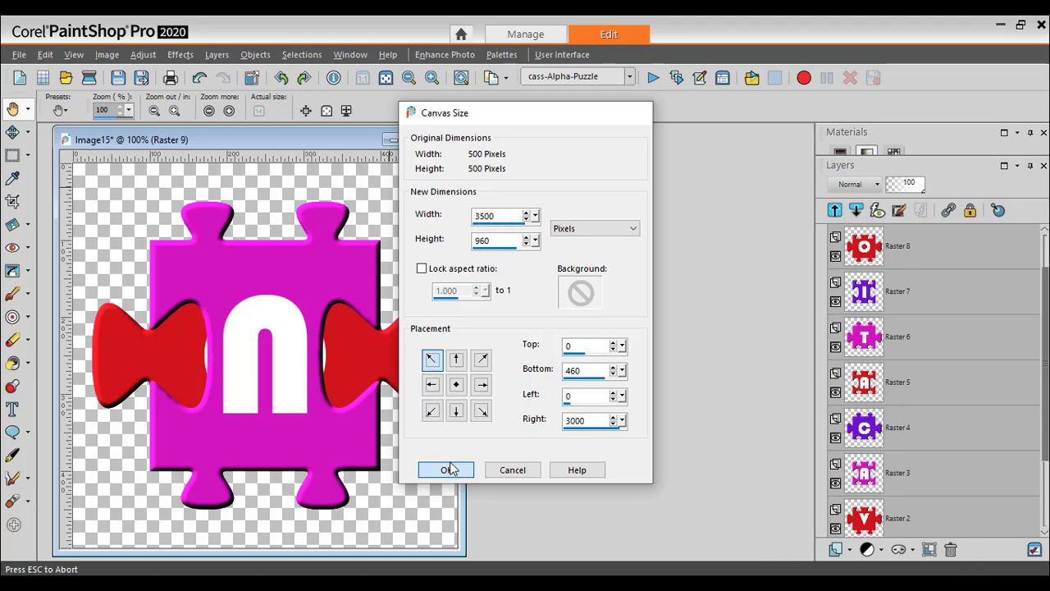
# Move the letter pieces one by one with the Move tool, from N back to V, interlocking them in a row to spell VACATION.
pyautogui.click(13, 131)
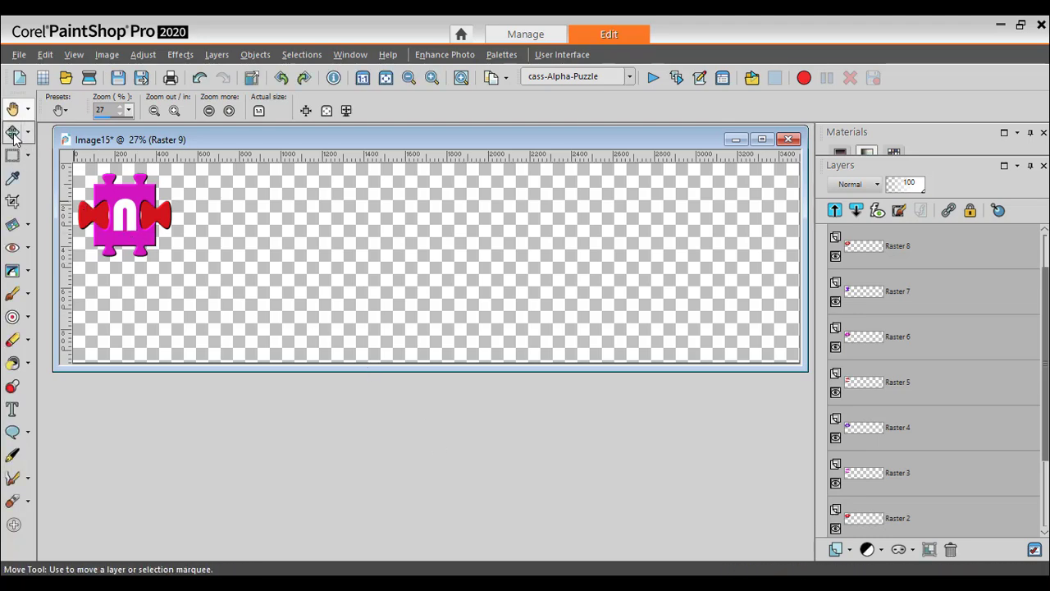
pyautogui.moveTo(121, 206); pyautogui.dragTo(700, 256)
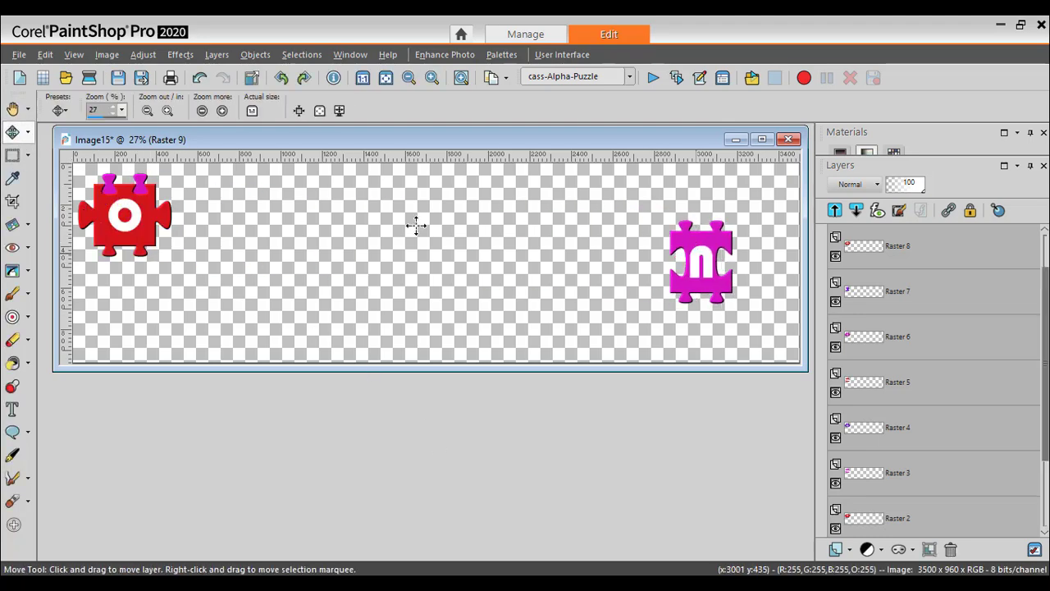
pyautogui.moveTo(141, 217); pyautogui.dragTo(655, 265)
pyautogui.moveTo(141, 213); pyautogui.dragTo(577, 264)
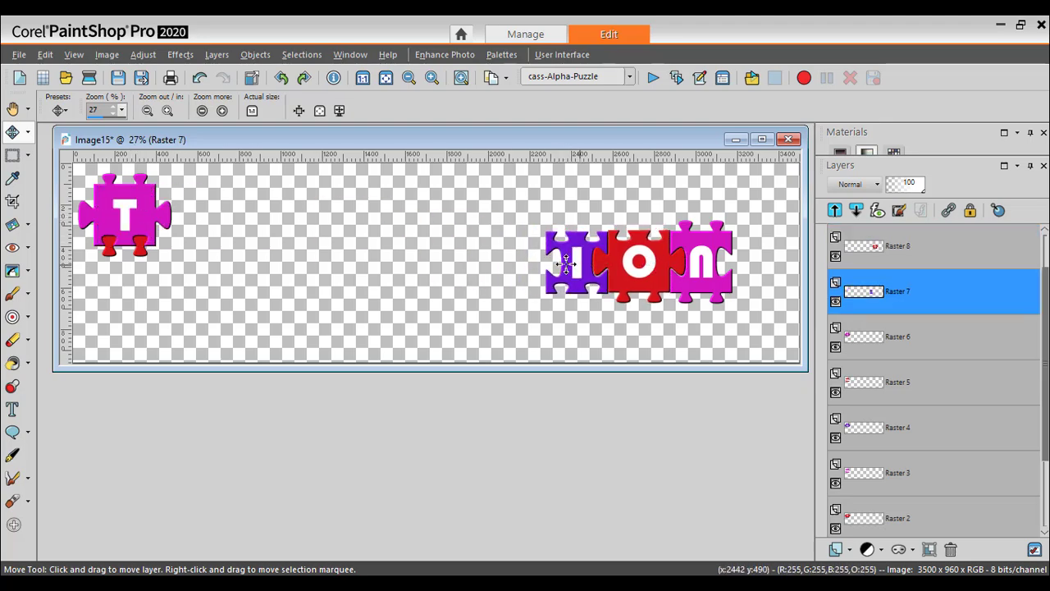
pyautogui.moveTo(136, 221); pyautogui.dragTo(526, 265)
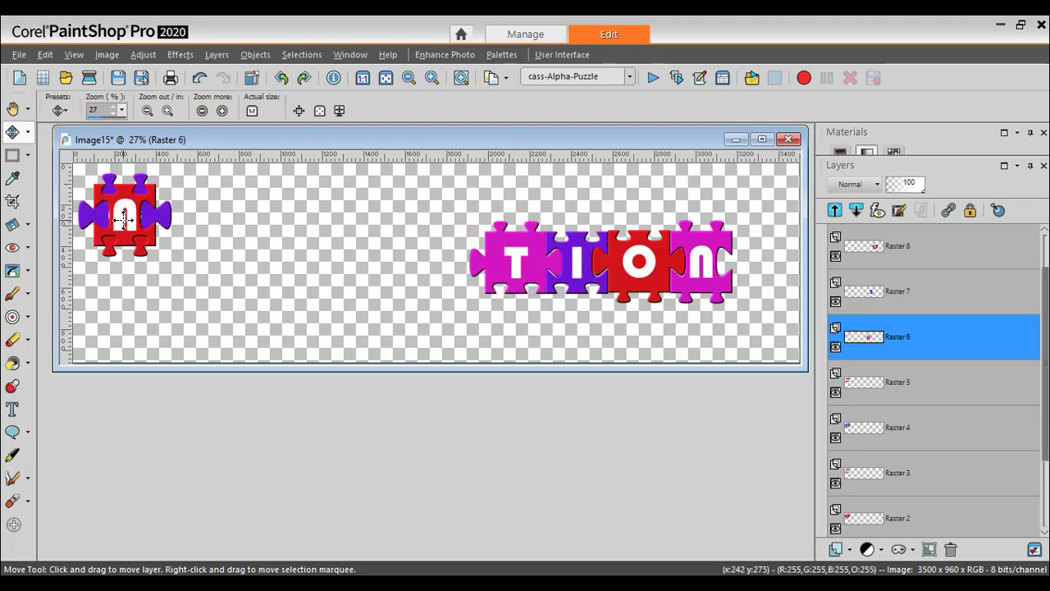
pyautogui.moveTo(125, 215); pyautogui.dragTo(452, 266)
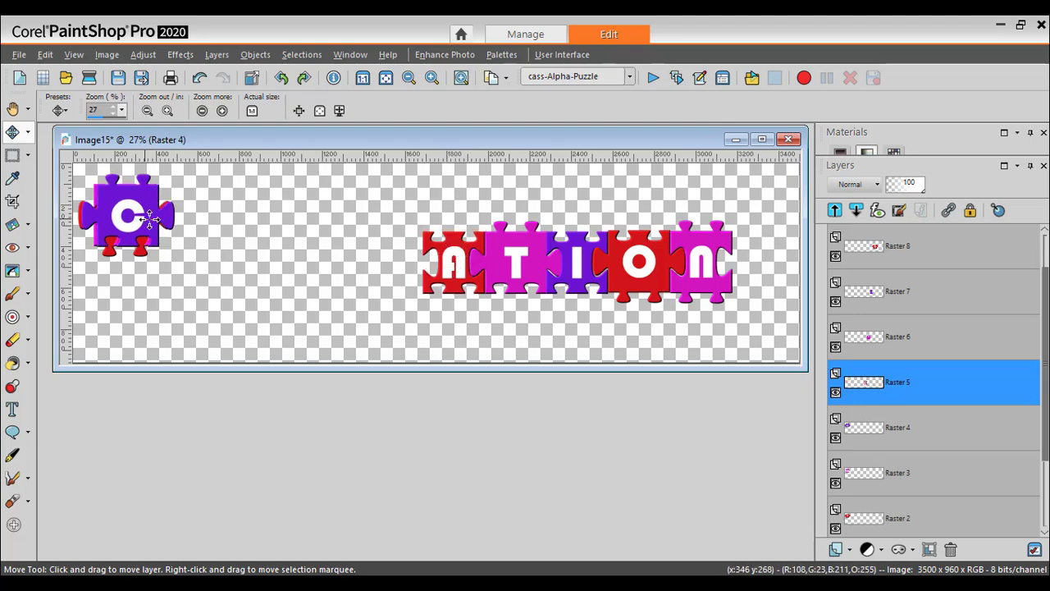
pyautogui.moveTo(139, 215); pyautogui.dragTo(406, 262)
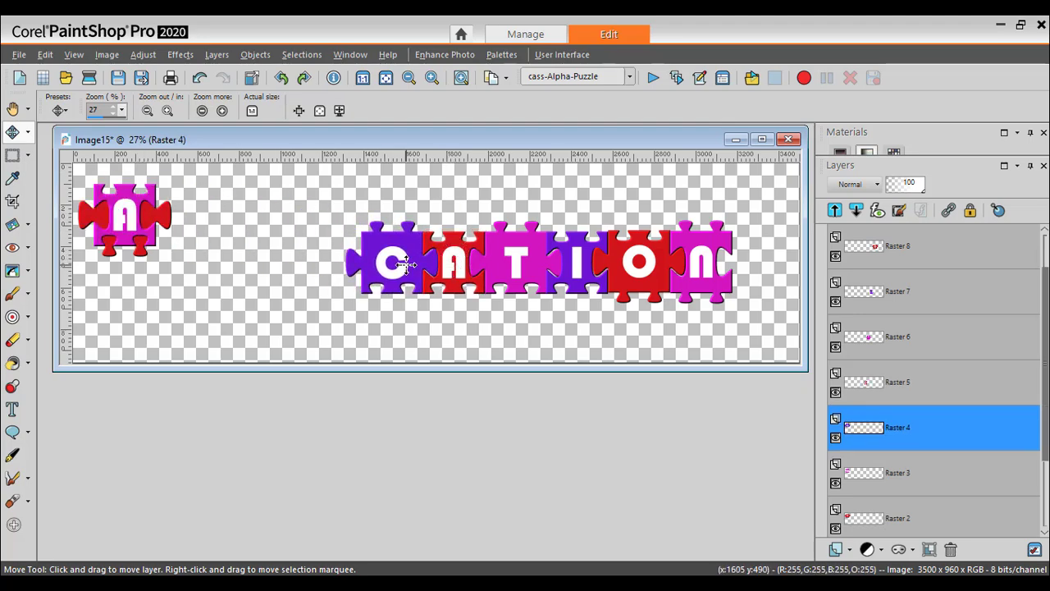
pyautogui.moveTo(125, 215); pyautogui.dragTo(330, 263)
pyautogui.moveTo(131, 220); pyautogui.dragTo(273, 268)
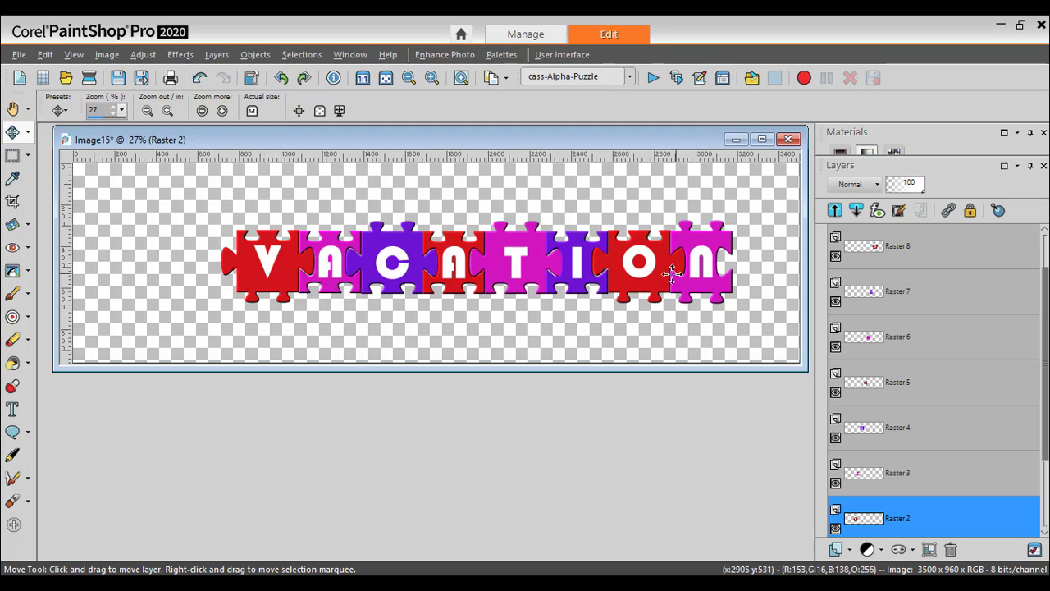
# Pull the V piece up away from the word, then lift the T piece above the row and rotate it about 9 degrees with the Pick tool.
pyautogui.moveTo(274, 267); pyautogui.dragTo(263, 231)
pyautogui.click(543, 262)
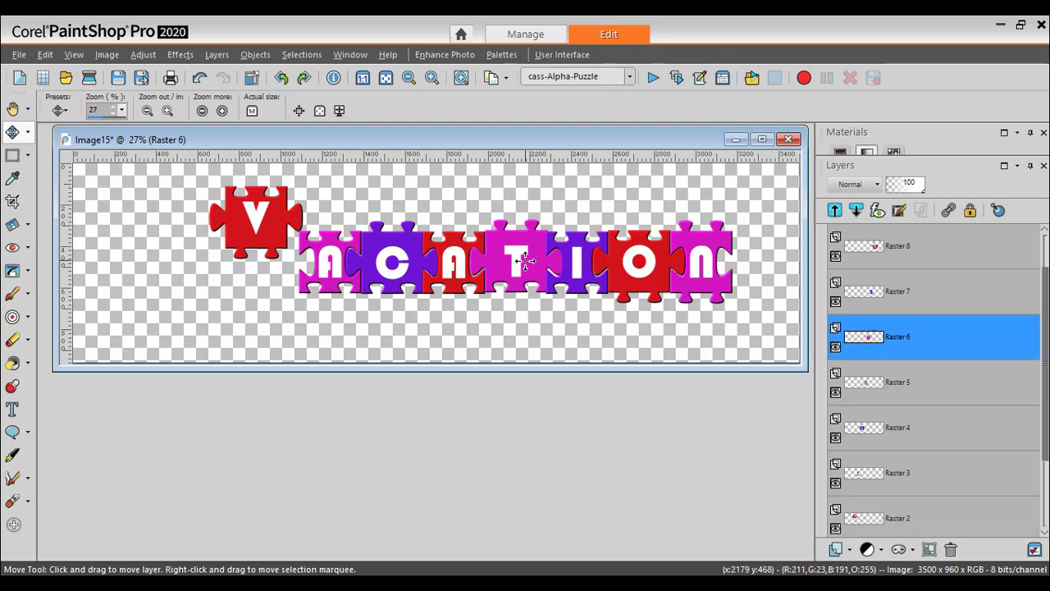
pyautogui.click(27, 132)
pyautogui.click(58, 133)
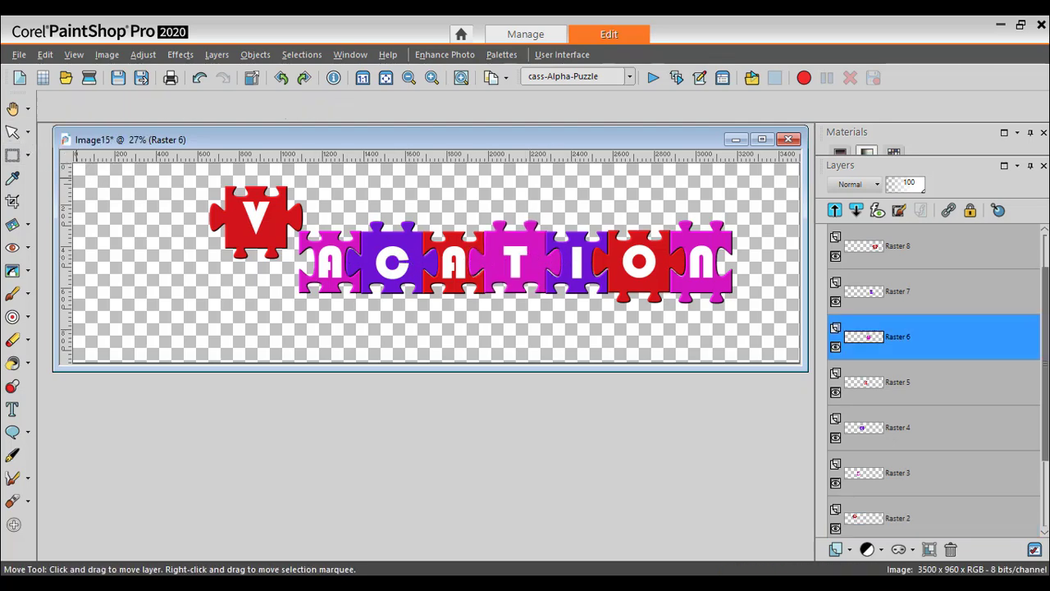
pyautogui.moveTo(556, 257); pyautogui.dragTo(497, 225)
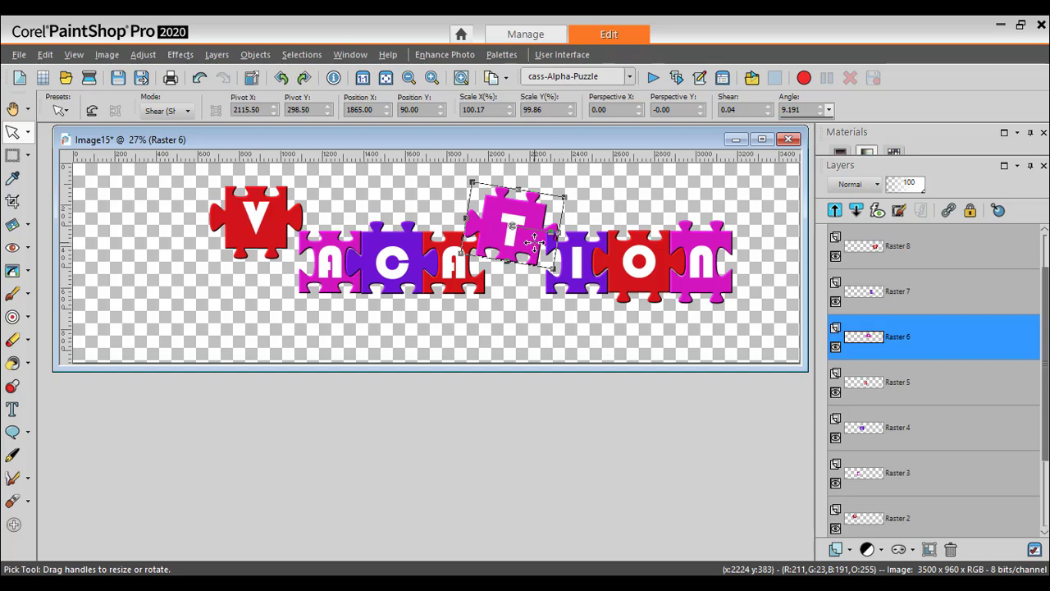
# Minimize the finished image and run the Alpha-Puzzle script again with 2 lines of text, "happy" and "birthday".
pyautogui.click(736, 140)
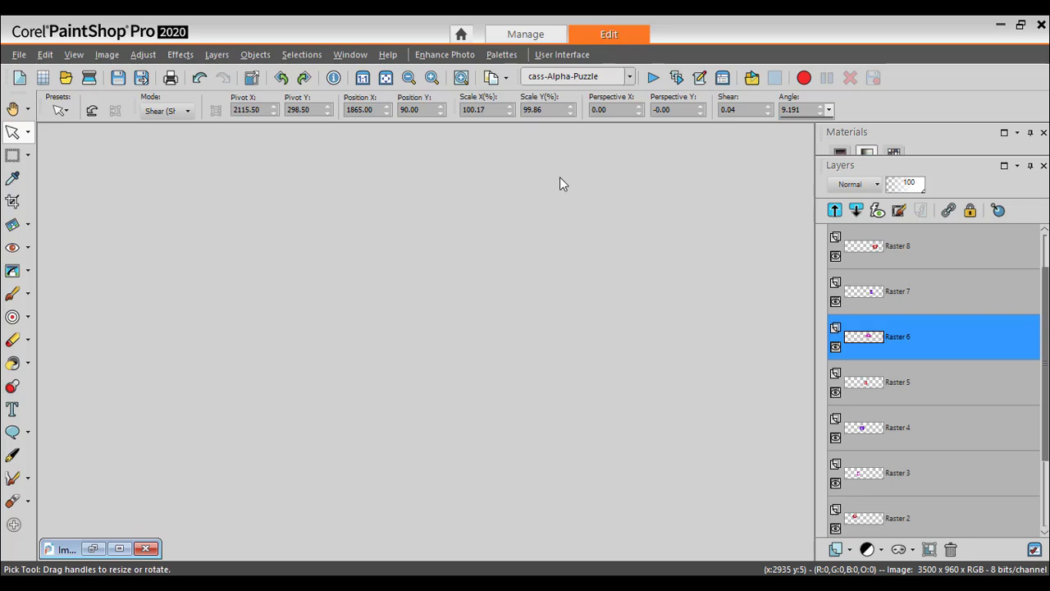
pyautogui.click(653, 77)
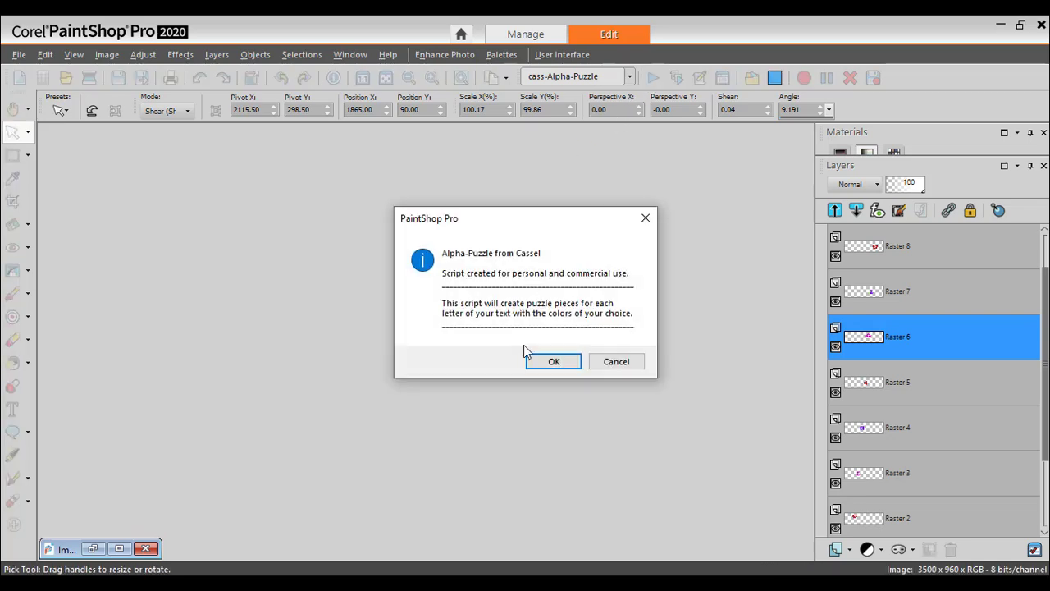
pyautogui.click(553, 361)
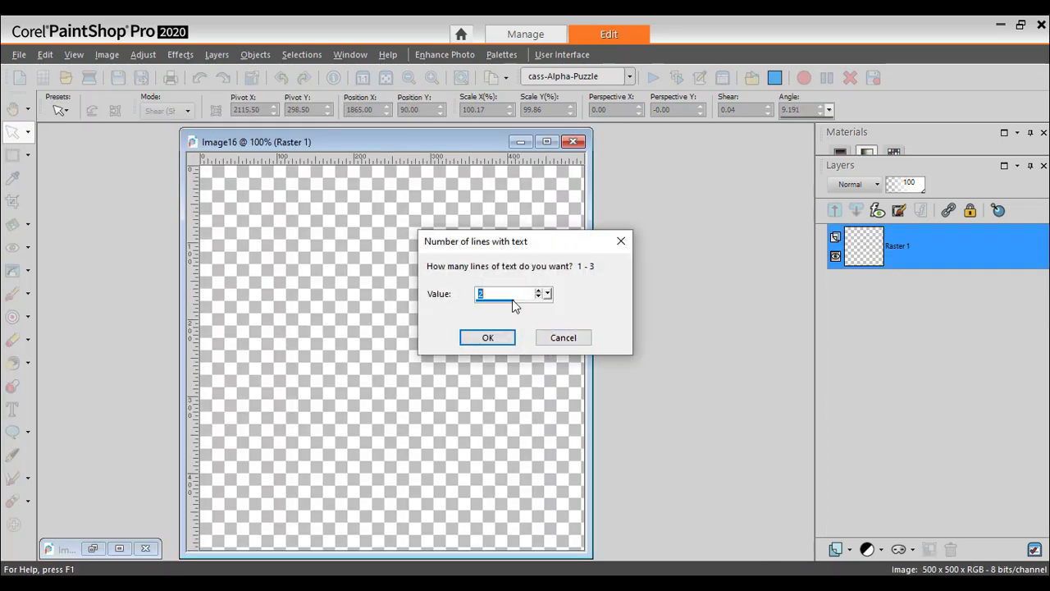
pyautogui.click(489, 338)
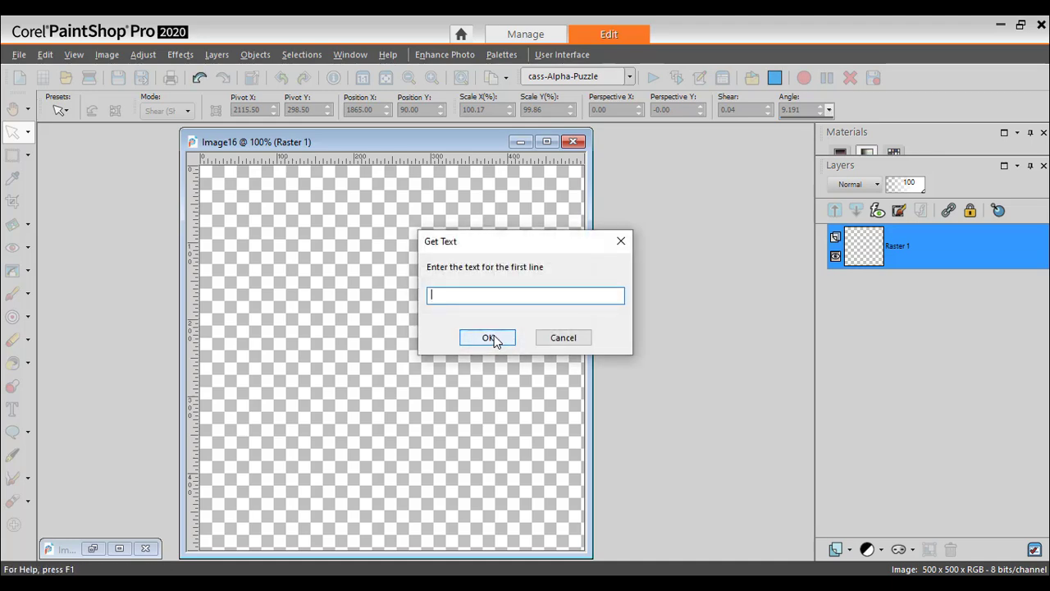
pyautogui.write('happy')
pyautogui.click(486, 336)
pyautogui.write('bir')
pyautogui.click(487, 336)
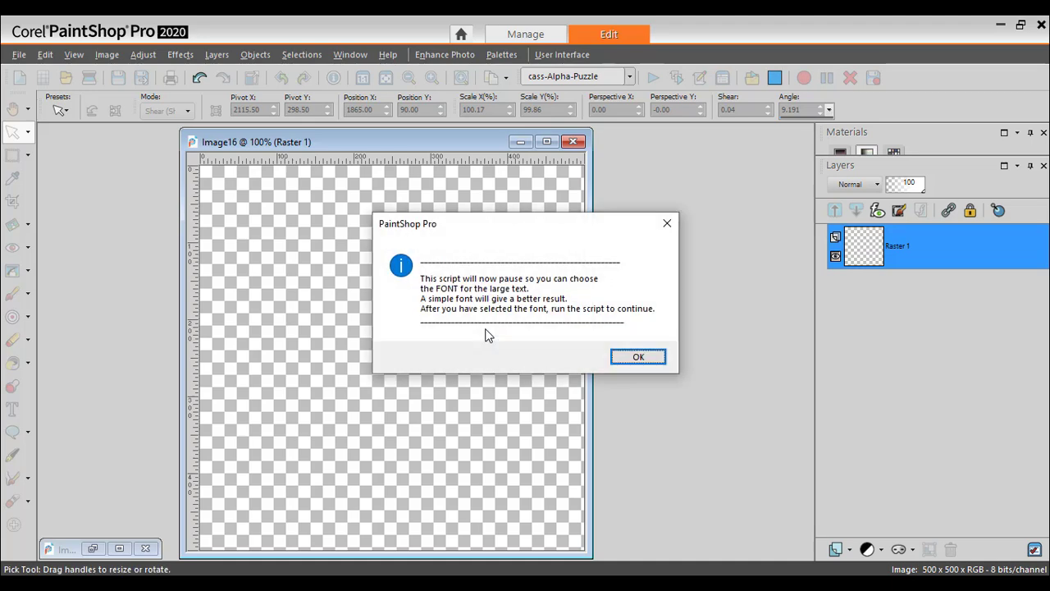
# Choose the Bernard MT Condensed font for the large text and continue the script with step 2.
pyautogui.click(638, 356)
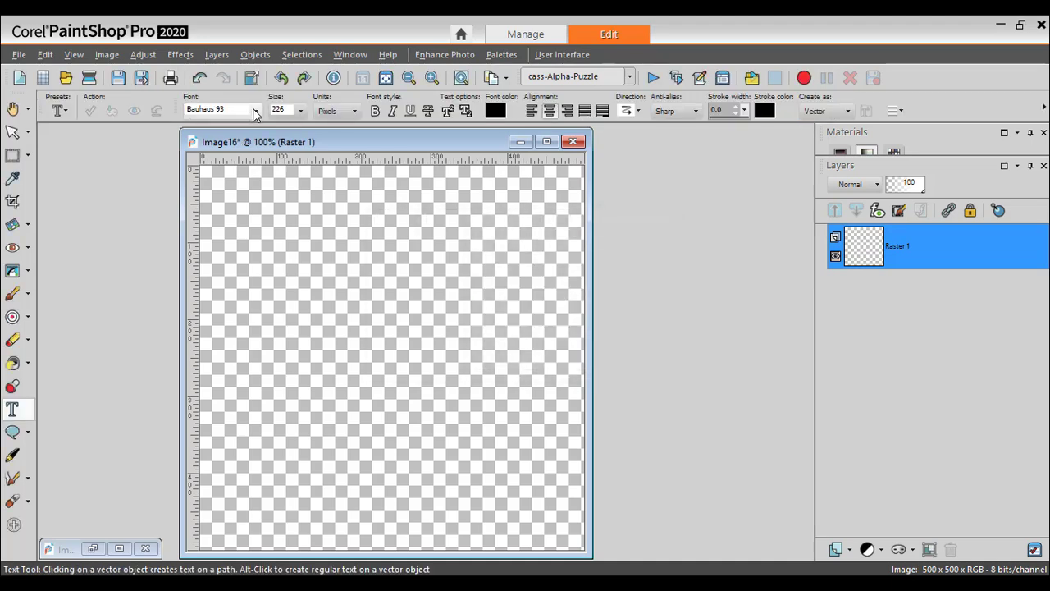
pyautogui.click(256, 110)
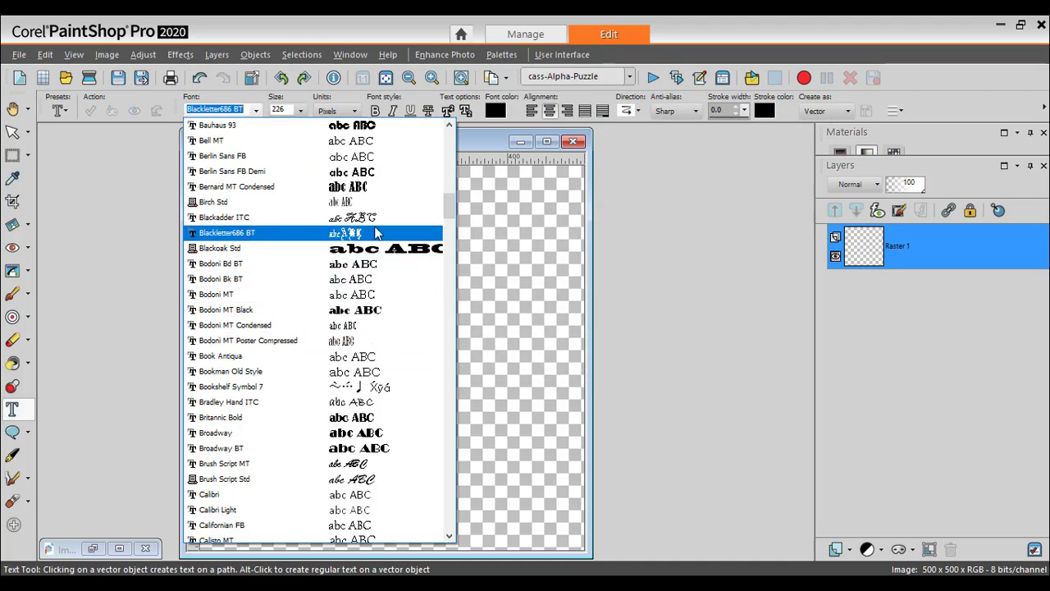
pyautogui.click(354, 187)
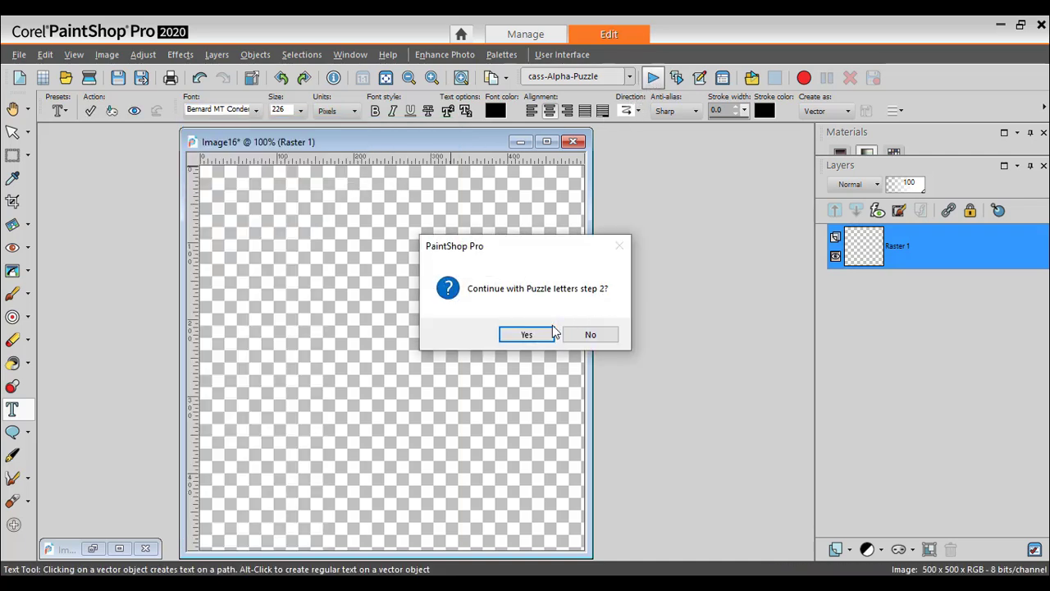
pyautogui.click(541, 332)
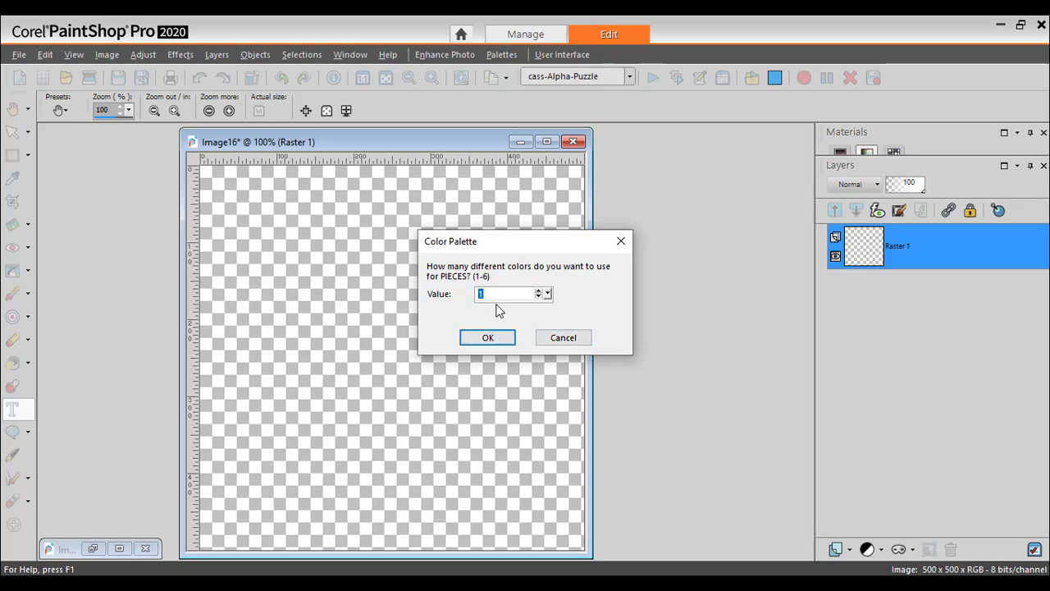
# Use two colors for the puzzle pieces, orange and yellow #e3e925, applied in order.
pyautogui.click(489, 338)
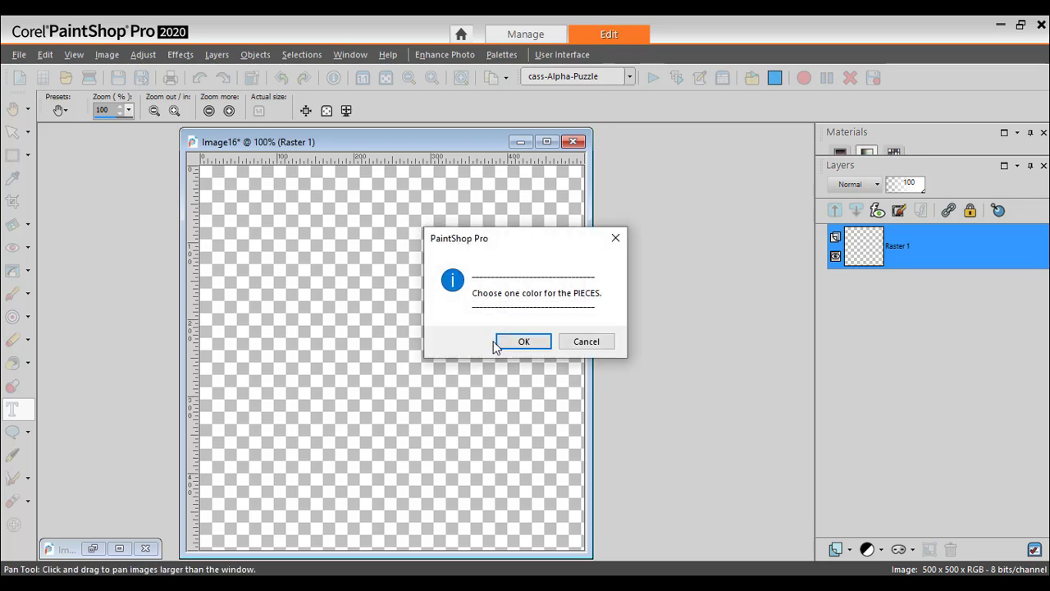
pyautogui.click(523, 342)
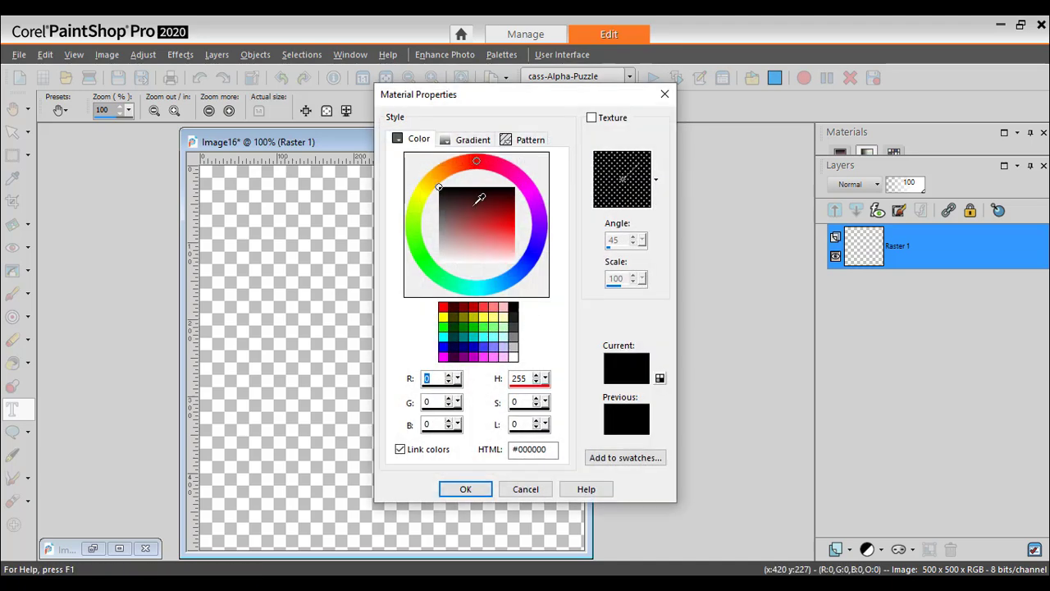
pyautogui.click(440, 174)
pyautogui.click(502, 227)
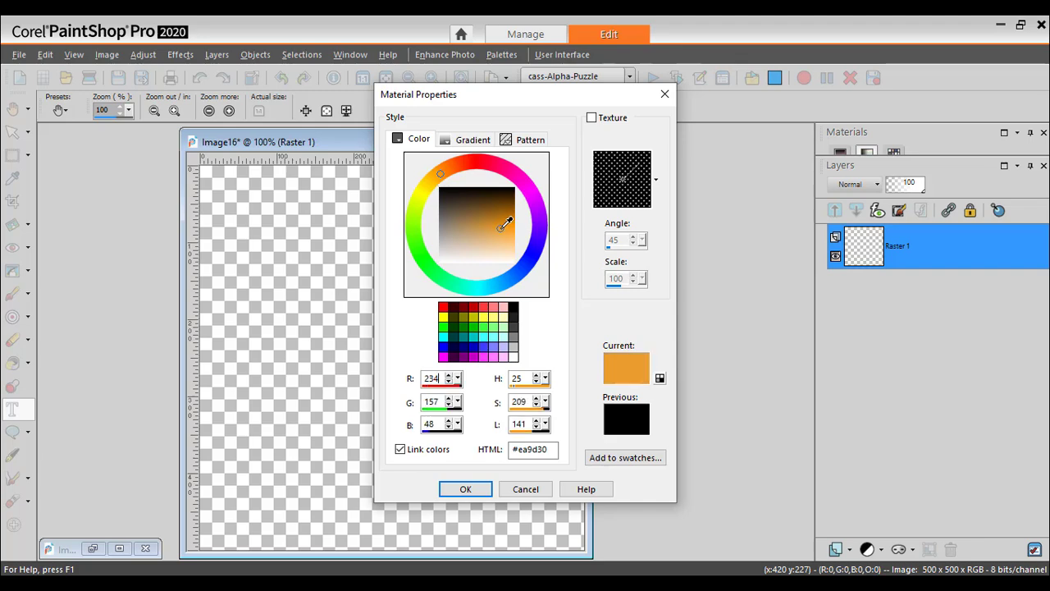
pyautogui.moveTo(502, 223); pyautogui.dragTo(502, 229)
pyautogui.click(451, 489)
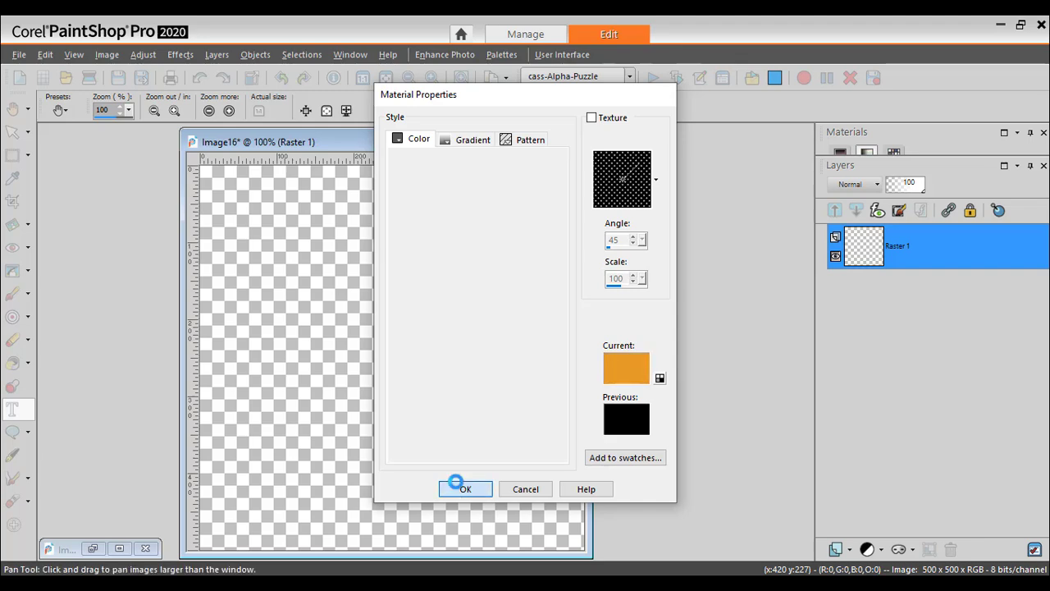
pyautogui.click(490, 345)
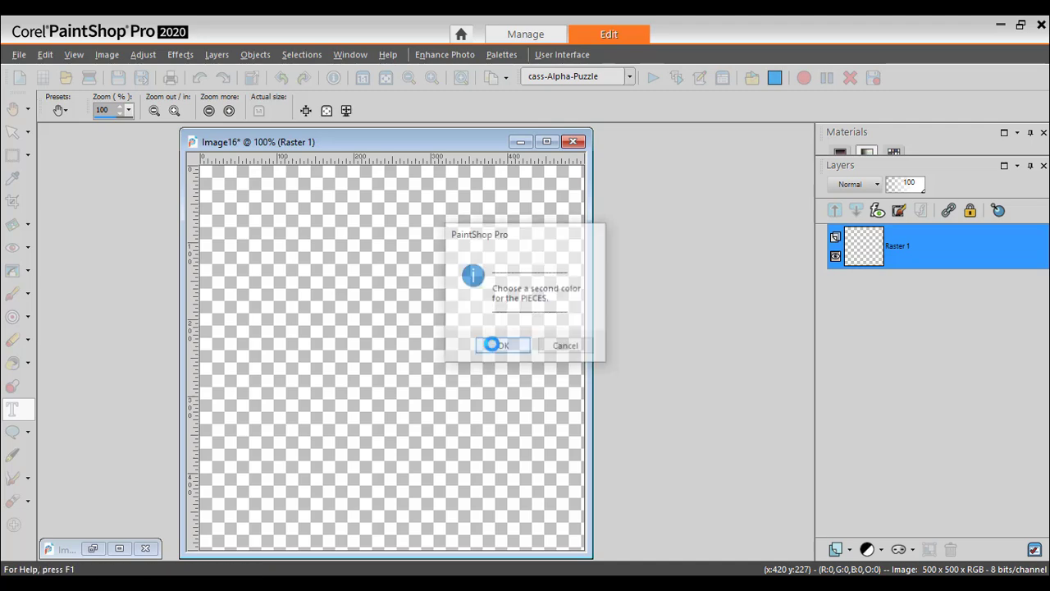
pyautogui.click(422, 198)
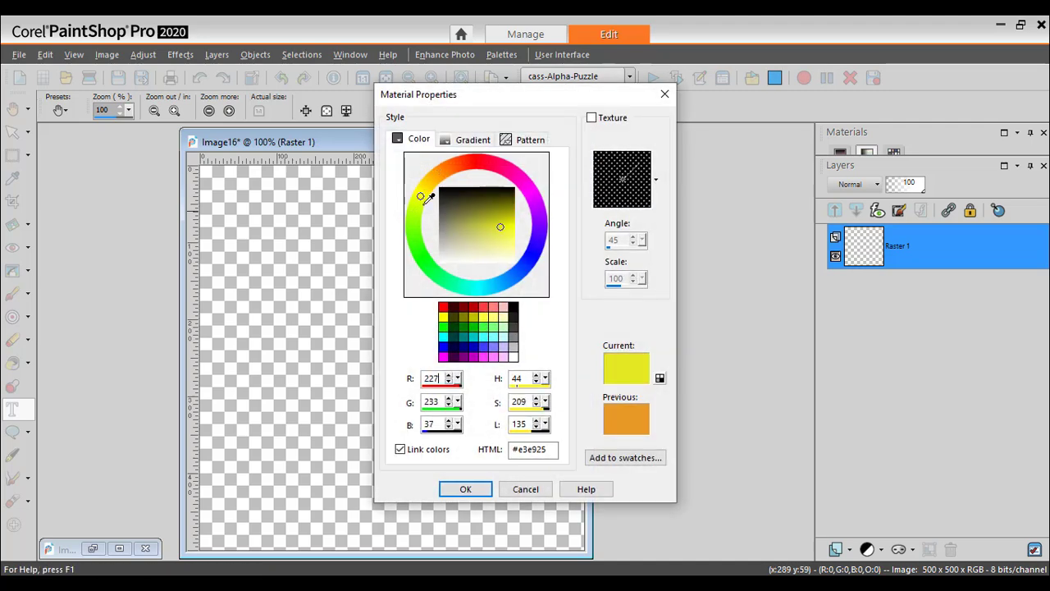
pyautogui.click(477, 490)
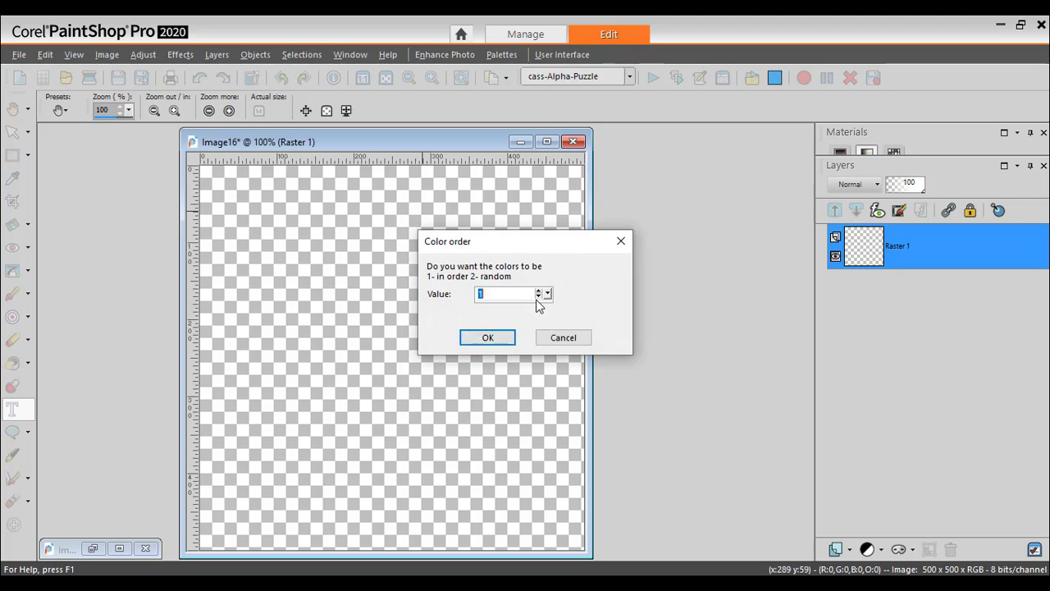
pyautogui.click(492, 340)
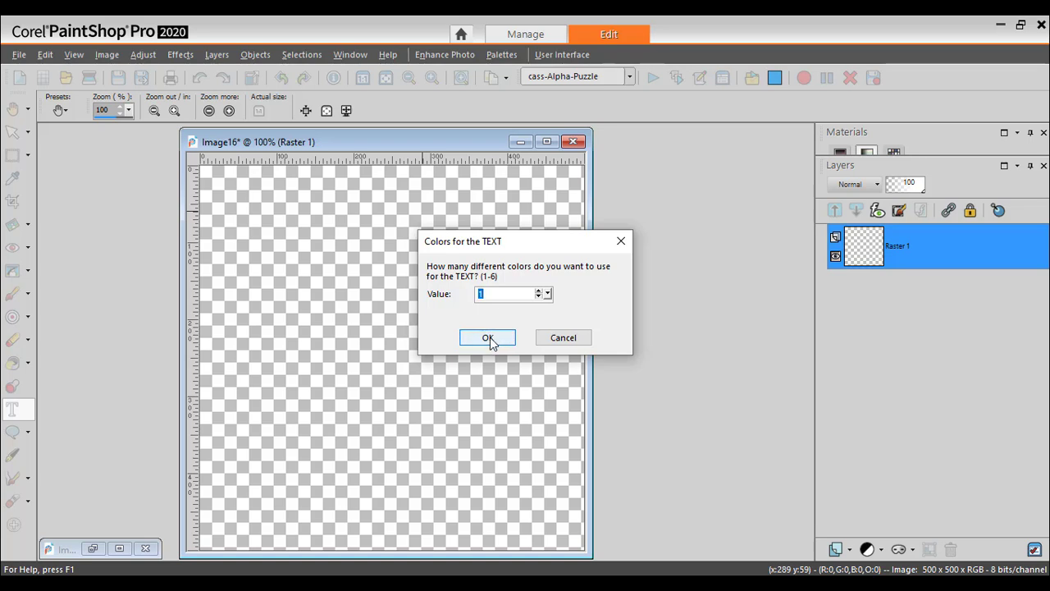
# Use a single color, black #000000, for the text and finish running the script.
pyautogui.click(488, 339)
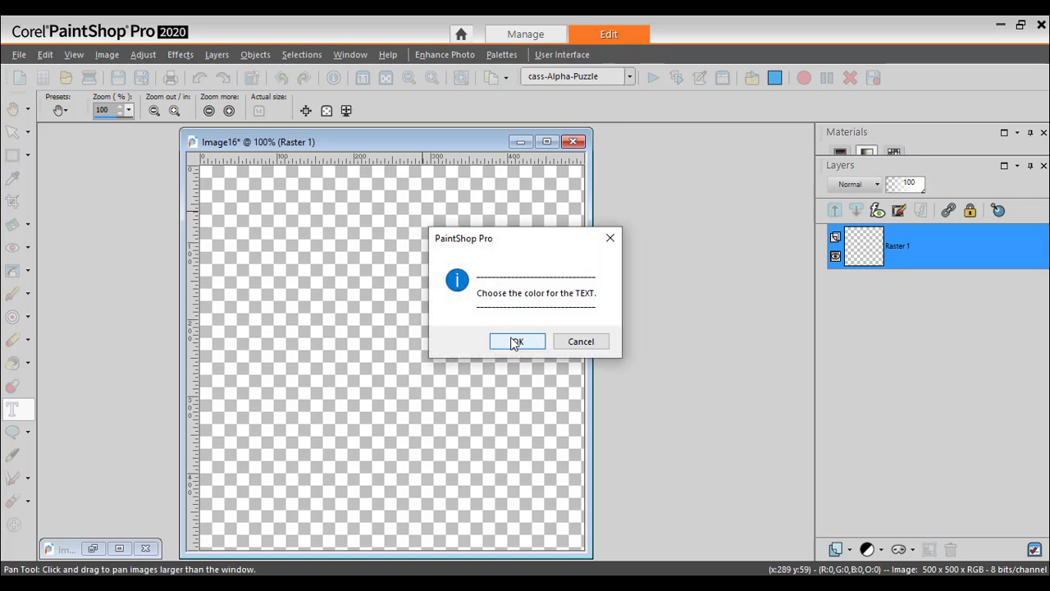
pyautogui.click(515, 339)
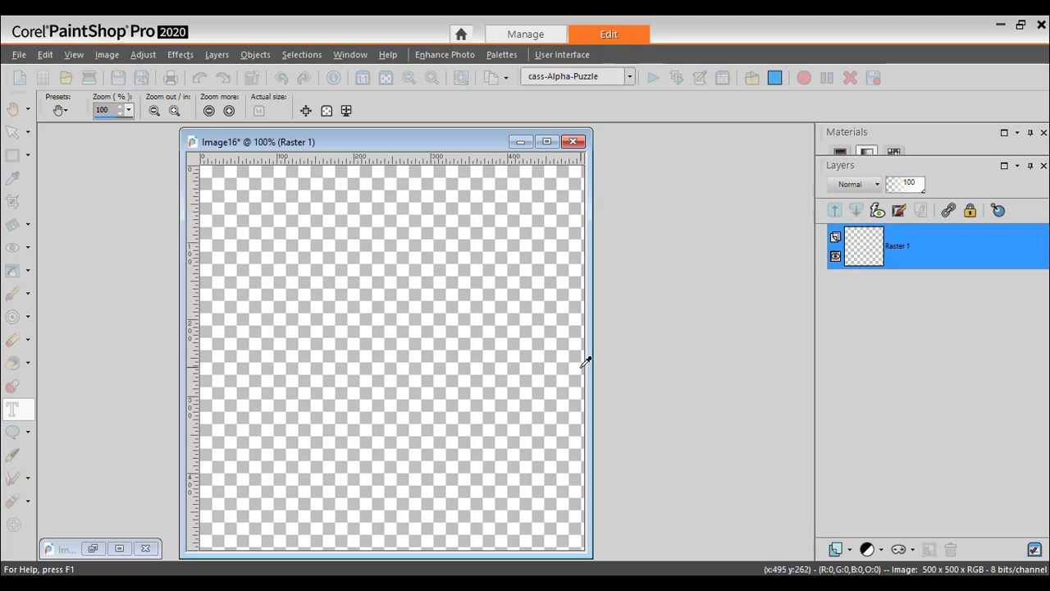
pyautogui.click(512, 308)
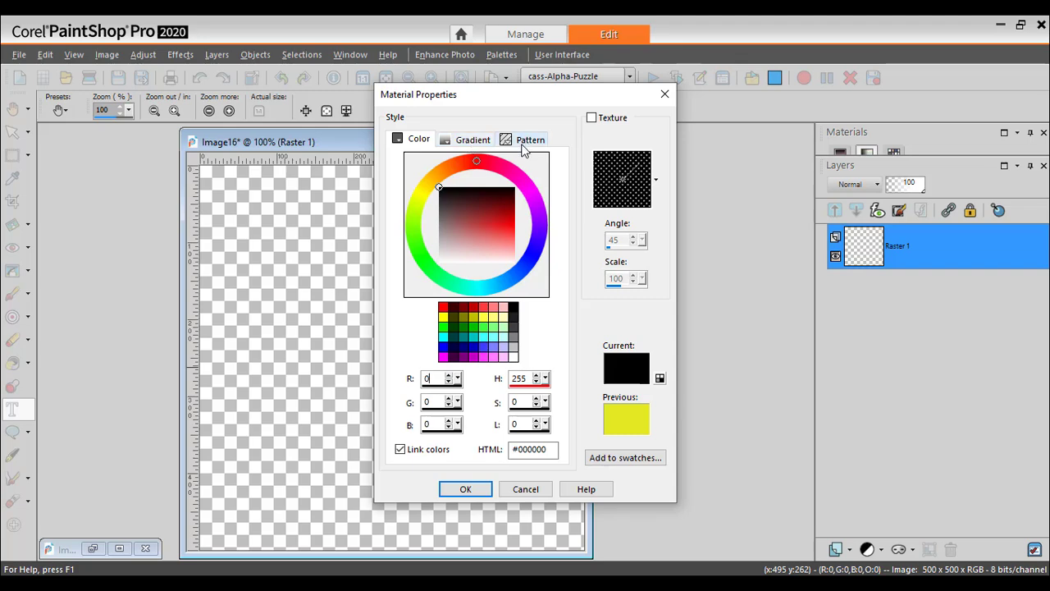
pyautogui.click(465, 489)
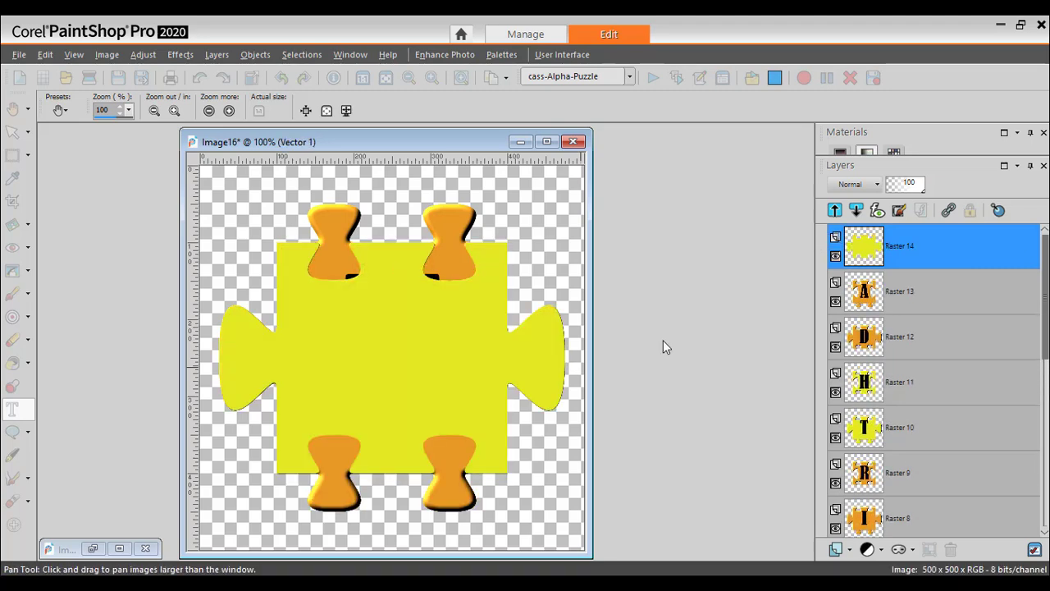
pyautogui.click(639, 357)
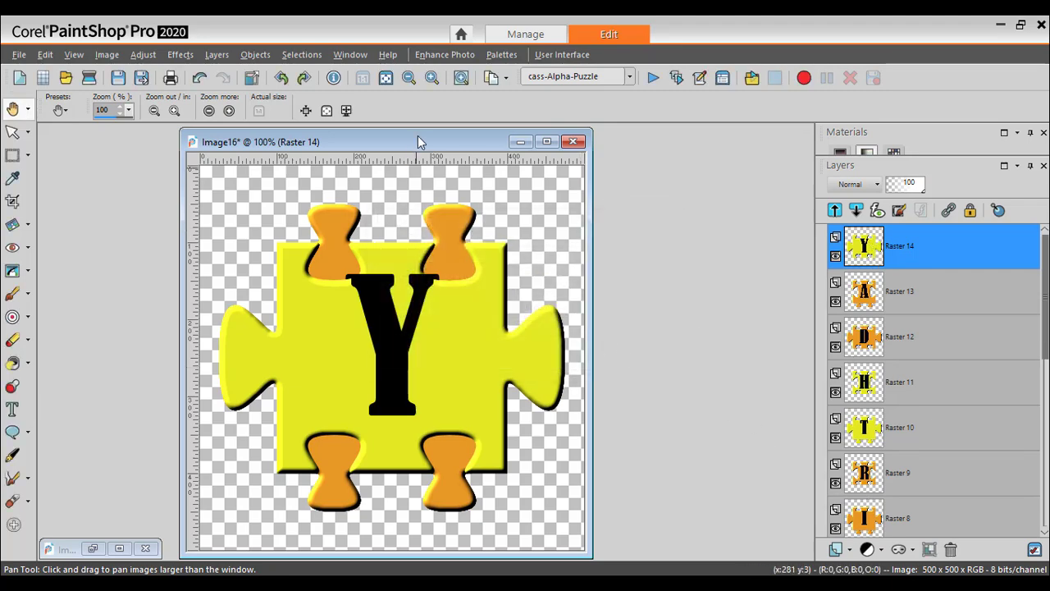
# Enlarge the canvas to 3500 × 1000 pixels, keeping the puzzle pieces anchored in the canvas's upper-left corner.
pyautogui.moveTo(417, 141); pyautogui.dragTo(276, 139)
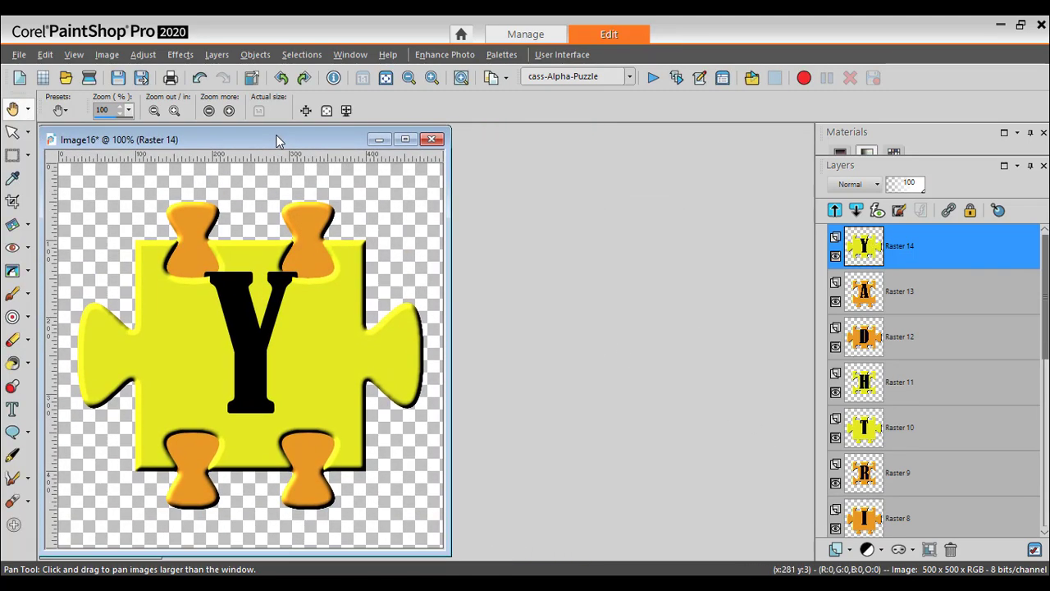
pyautogui.click(106, 55)
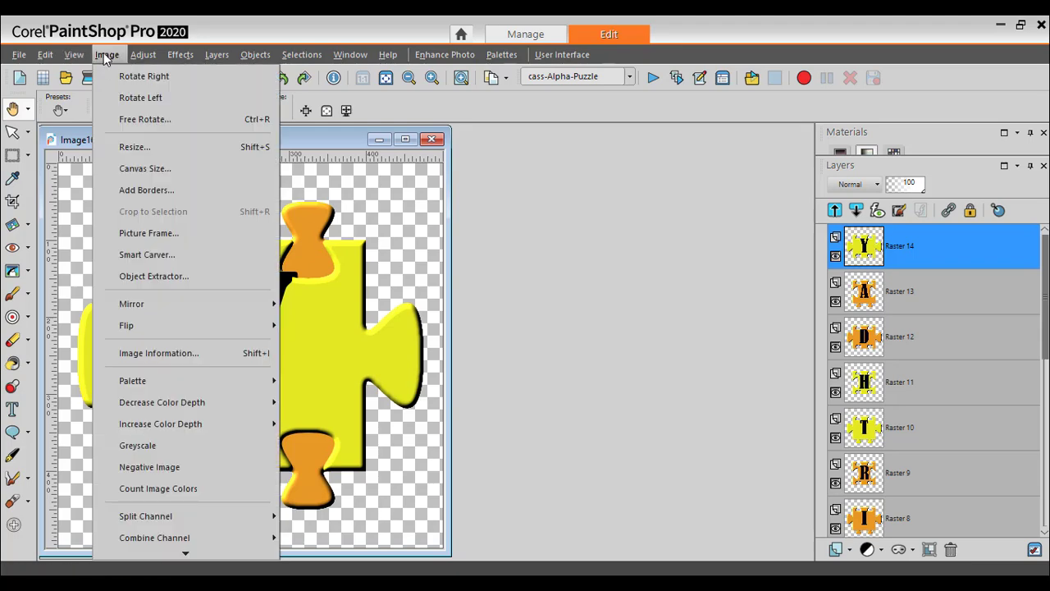
pyautogui.click(139, 168)
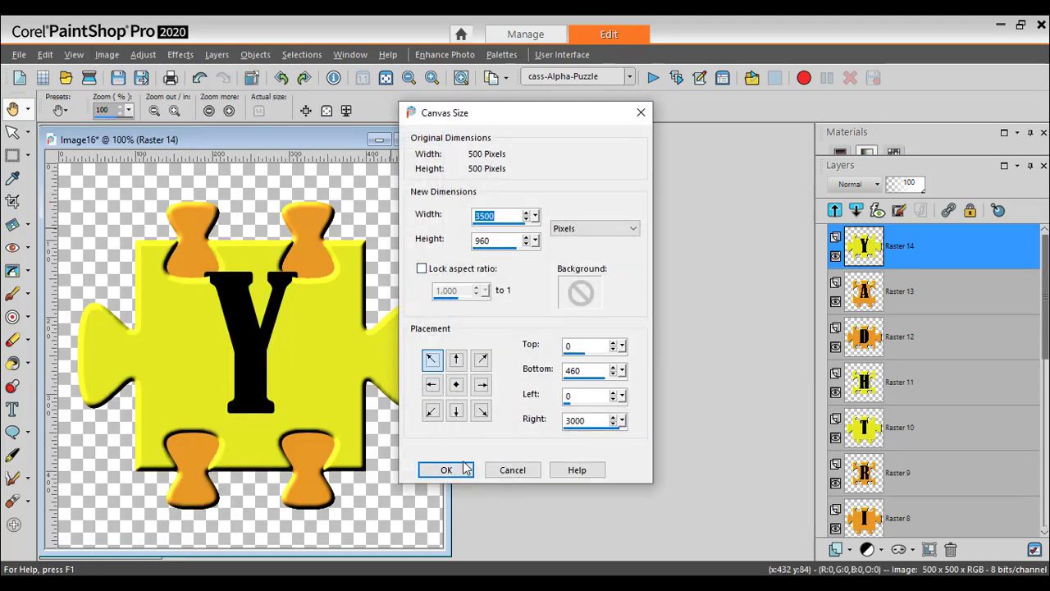
pyautogui.doubleClick(484, 238)
pyautogui.write('1000')
pyautogui.click(443, 468)
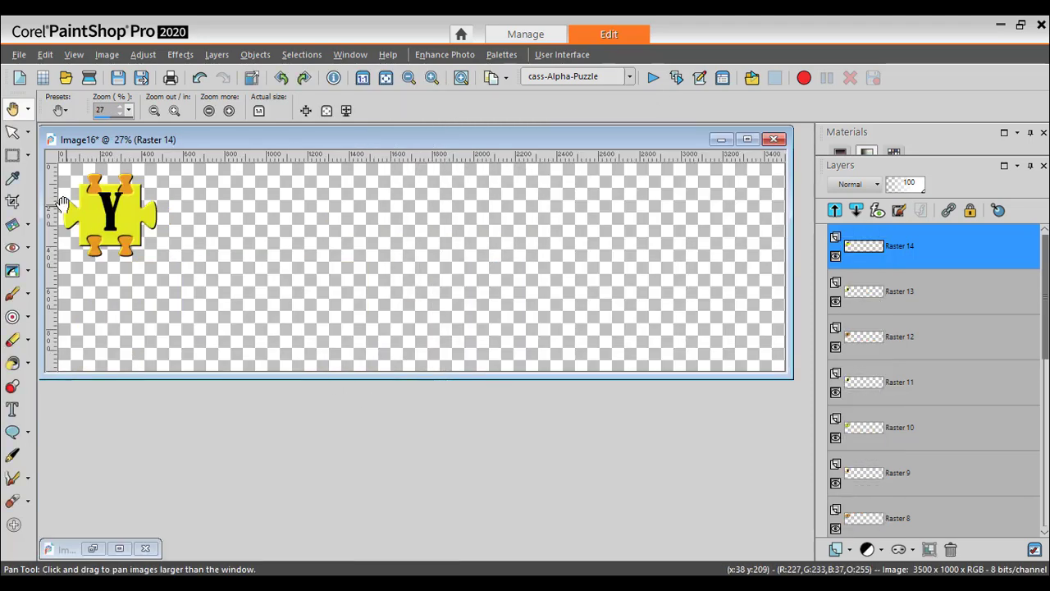
# Use the Move tool to place the second word's pieces from last to first along the lower part of the canvas, interlocked as BIRTHDAY.
pyautogui.click(27, 131)
pyautogui.click(71, 150)
pyautogui.moveTo(144, 217); pyautogui.dragTo(579, 326)
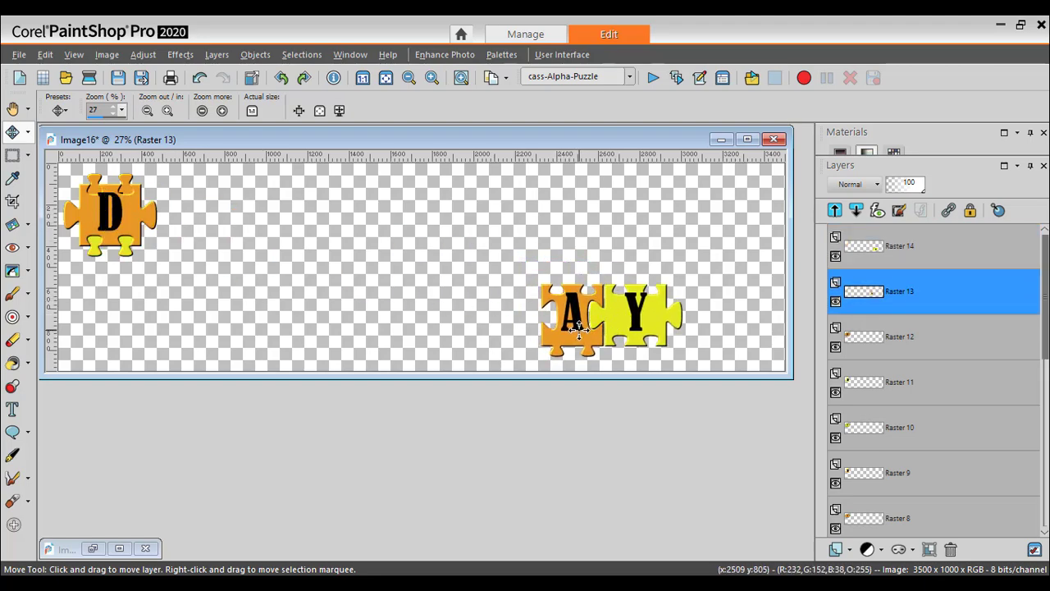
pyautogui.moveTo(109, 215); pyautogui.dragTo(518, 321)
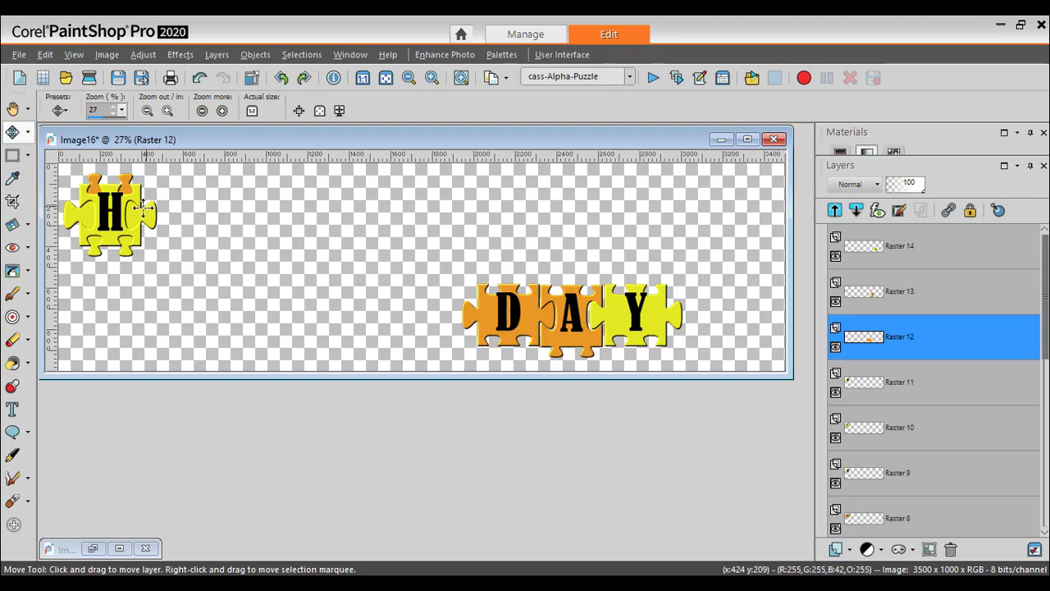
pyautogui.moveTo(117, 215); pyautogui.dragTo(450, 317)
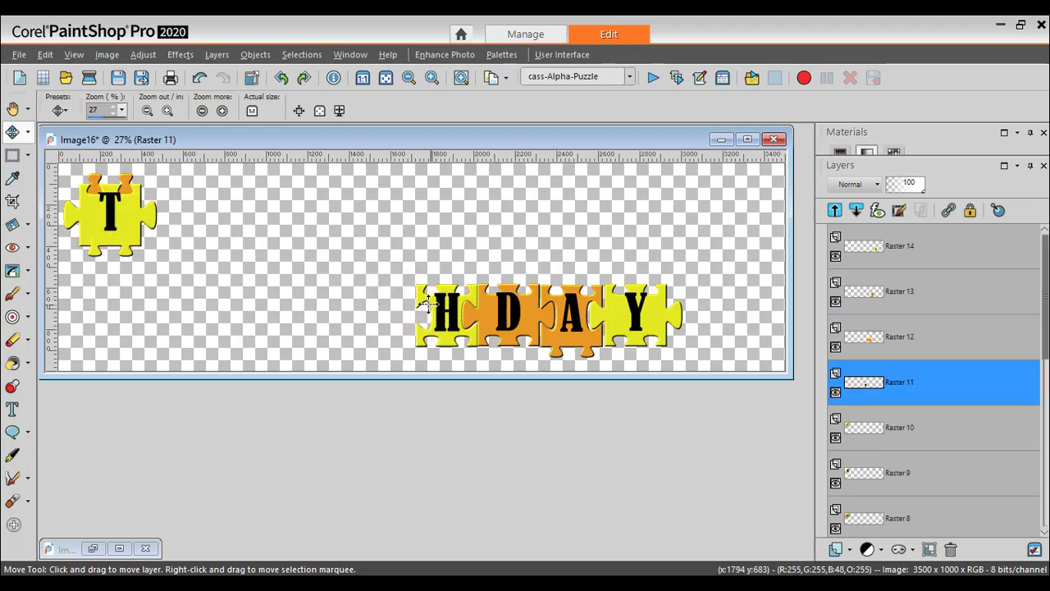
pyautogui.moveTo(124, 219); pyautogui.dragTo(401, 321)
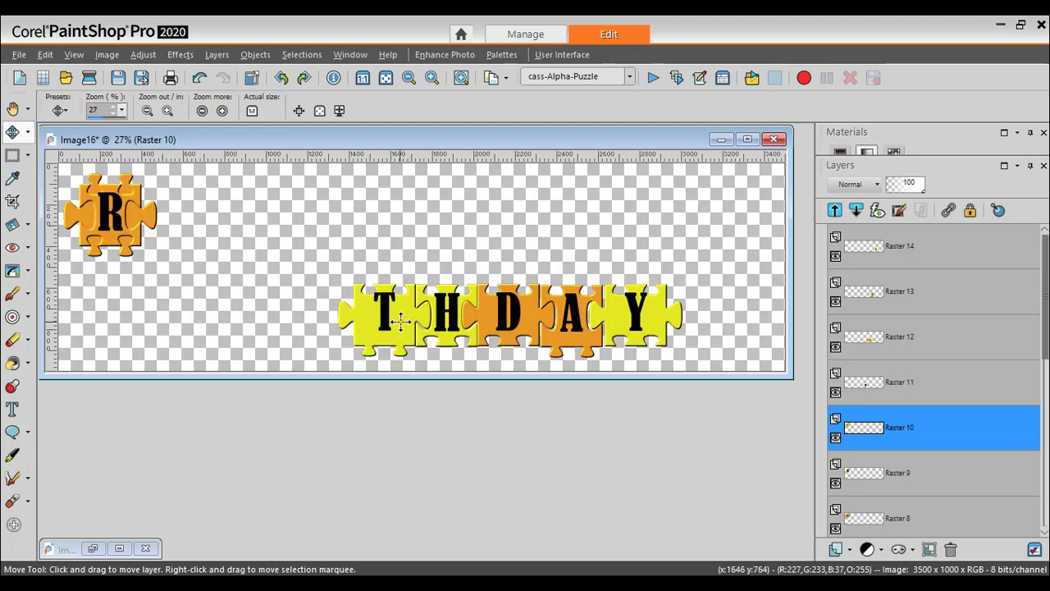
pyautogui.moveTo(119, 220); pyautogui.dragTo(321, 321)
pyautogui.moveTo(113, 218); pyautogui.dragTo(260, 317)
pyautogui.moveTo(109, 217); pyautogui.dragTo(195, 320)
# Spread the Y, both P pieces and the A from the remaining stack in a loose row above BIRTHDAY.
pyautogui.moveTo(109, 217); pyautogui.dragTo(349, 224)
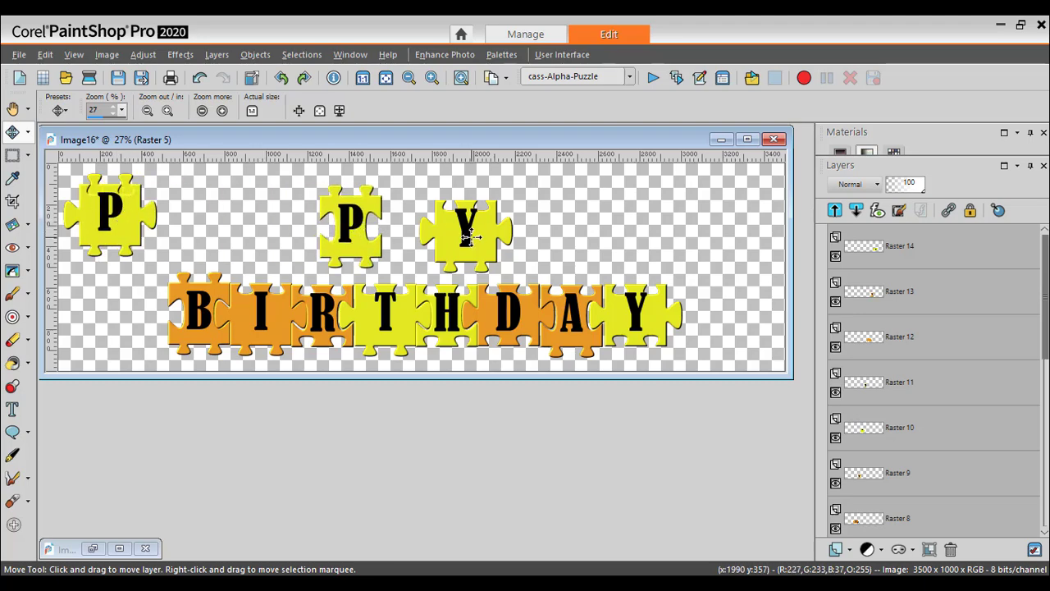
pyautogui.moveTo(466, 237); pyautogui.dragTo(485, 238)
pyautogui.moveTo(350, 230); pyautogui.dragTo(438, 230)
pyautogui.moveTo(138, 217); pyautogui.dragTo(393, 223)
pyautogui.moveTo(115, 216); pyautogui.dragTo(299, 222)
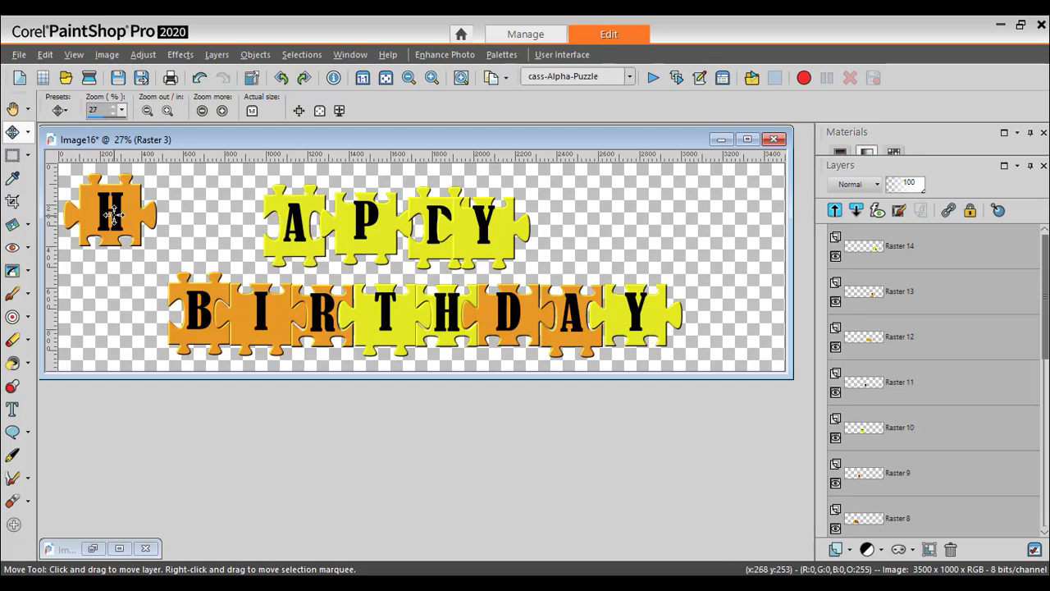
# Interlock the HAPPY pieces directly above BIRTHDAY, starting with the H on top of the B.
pyautogui.moveTo(112, 215); pyautogui.dragTo(200, 254)
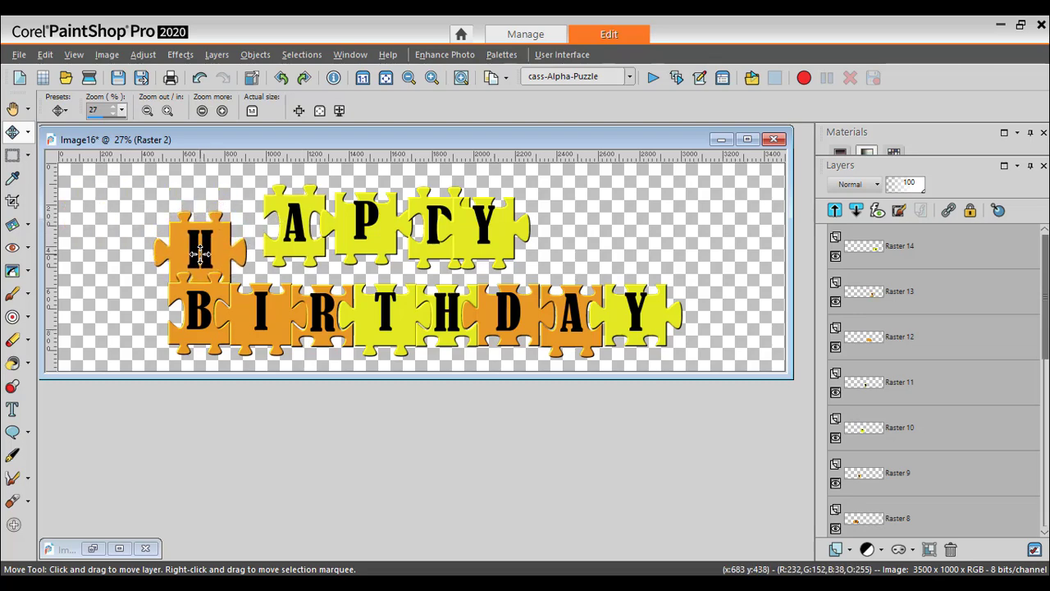
pyautogui.moveTo(290, 239); pyautogui.dragTo(259, 261)
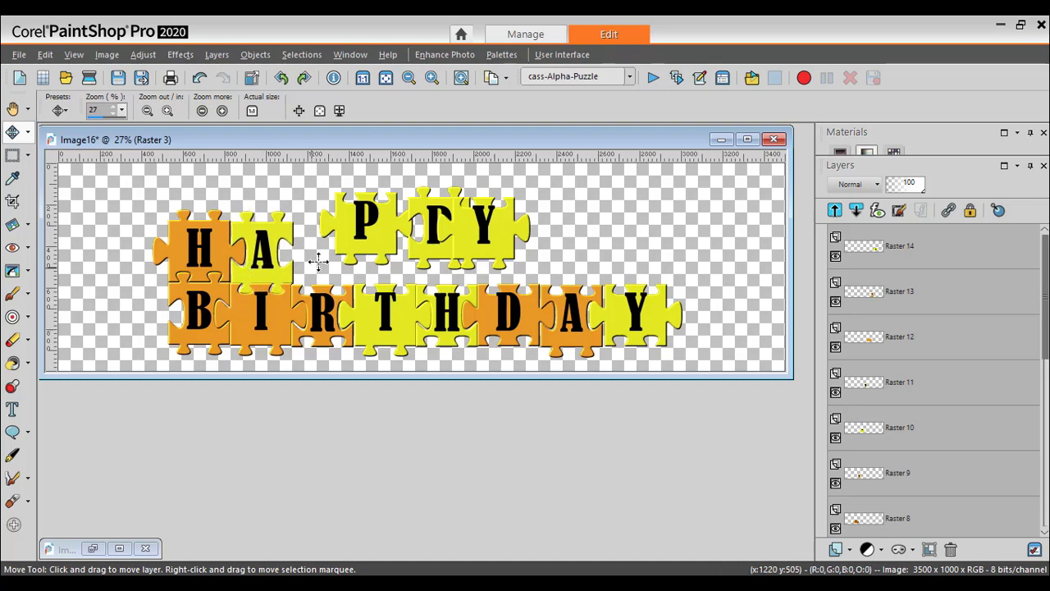
pyautogui.moveTo(351, 246); pyautogui.dragTo(306, 272)
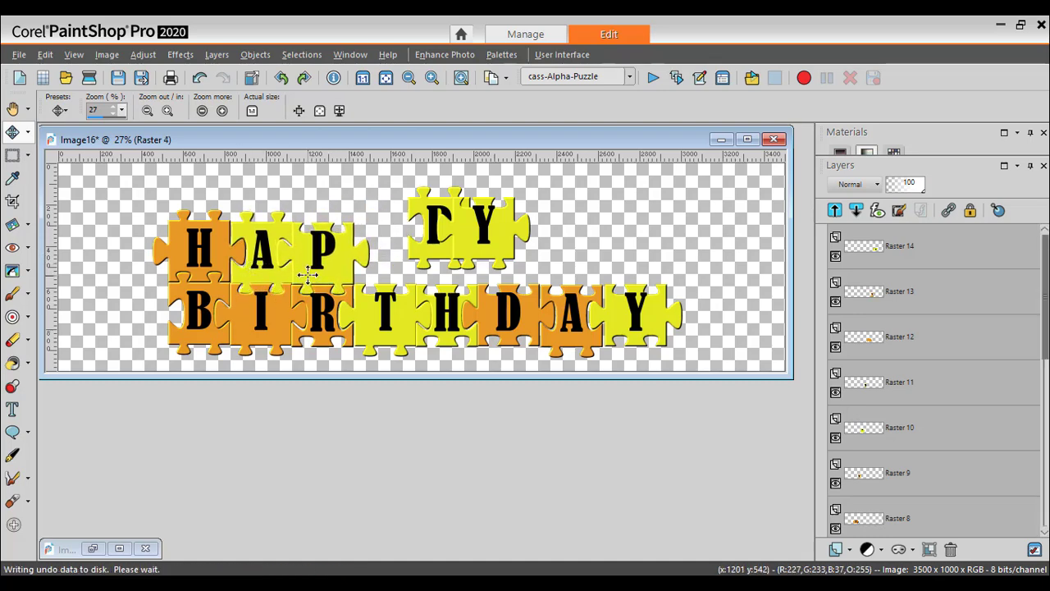
pyautogui.moveTo(433, 244); pyautogui.dragTo(381, 270)
pyautogui.moveTo(518, 249); pyautogui.dragTo(450, 263)
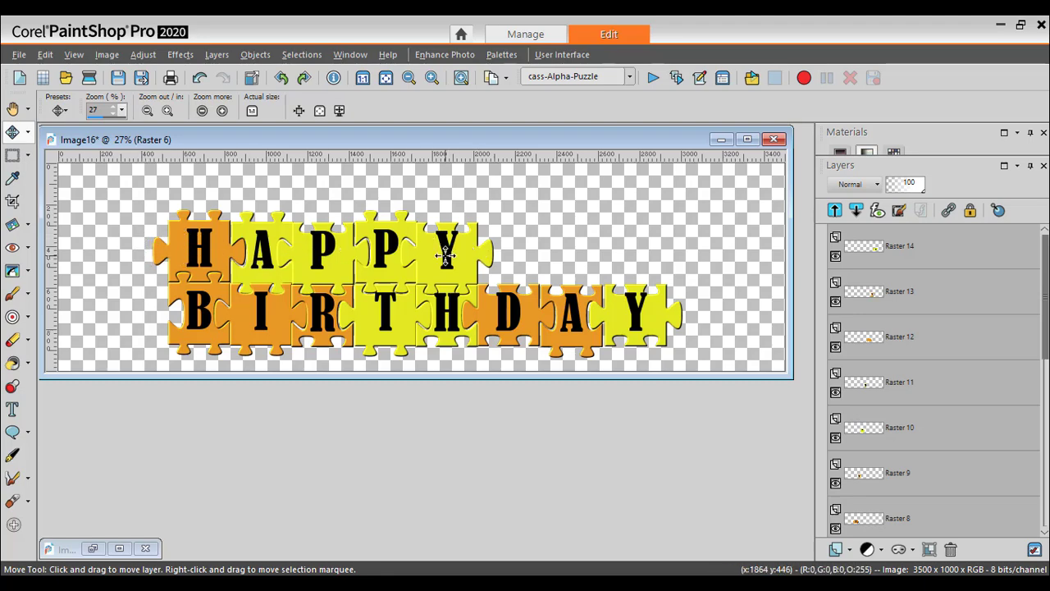
# Fine-tune the positions of the P and Y pieces in HAPPY and the H piece in BIRTHDAY by small shifts.
pyautogui.moveTo(445, 255); pyautogui.dragTo(447, 258)
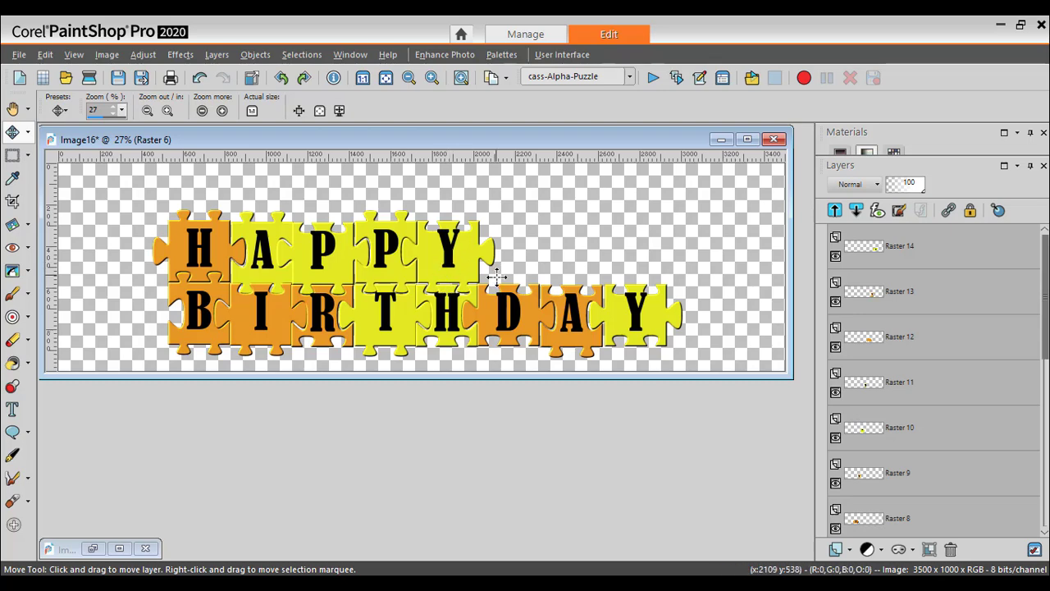
pyautogui.click(445, 317)
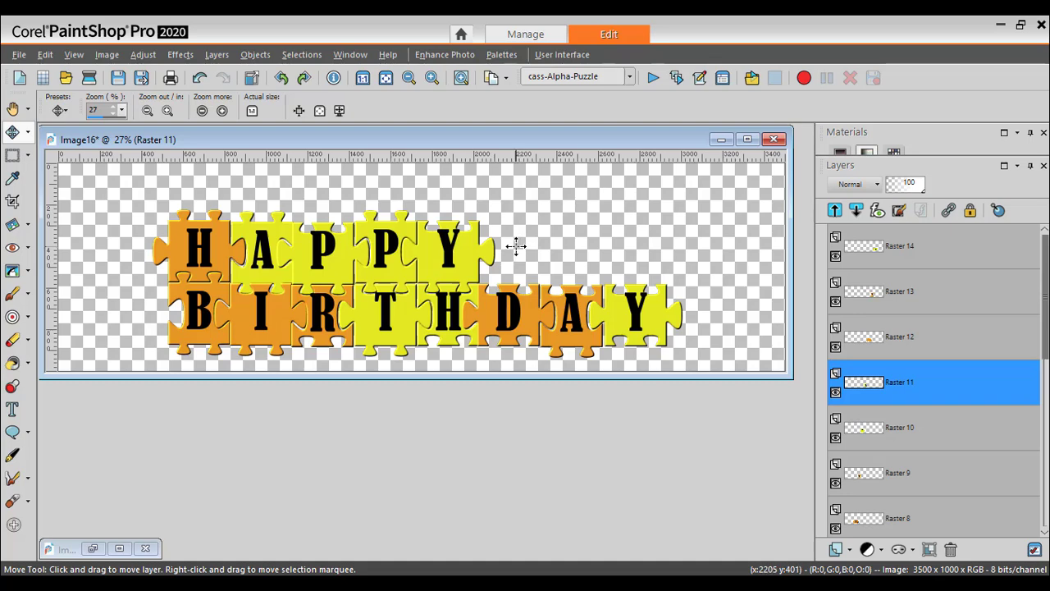
pyautogui.click(328, 257)
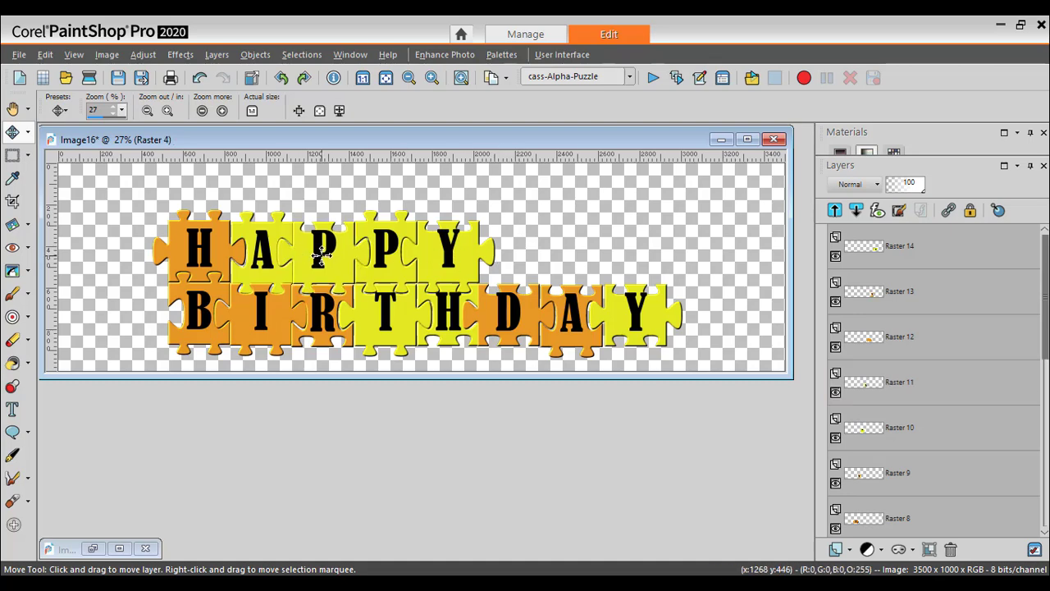
pyautogui.moveTo(426, 263); pyautogui.dragTo(434, 264)
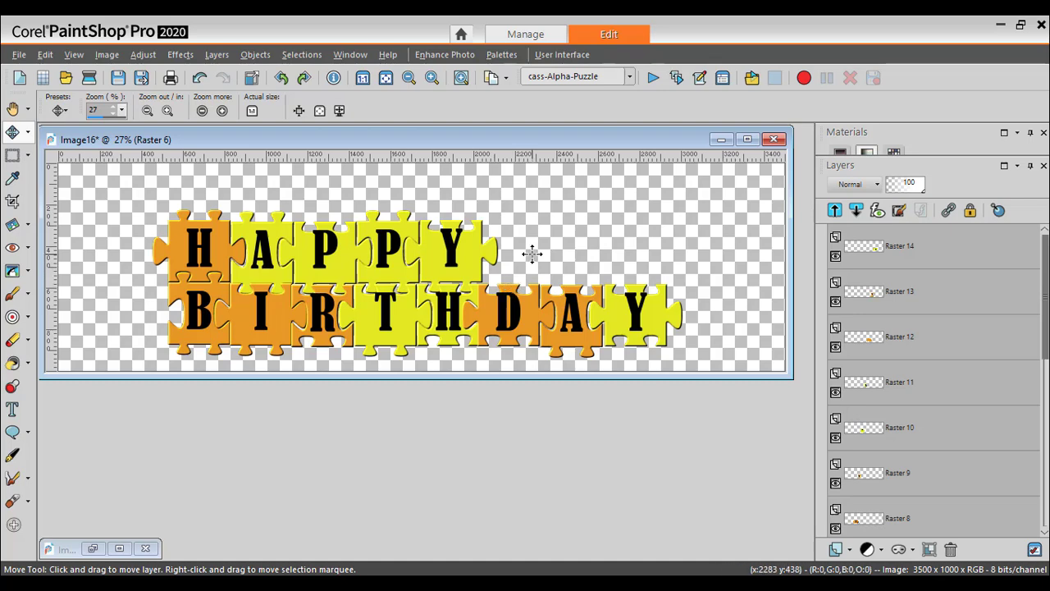